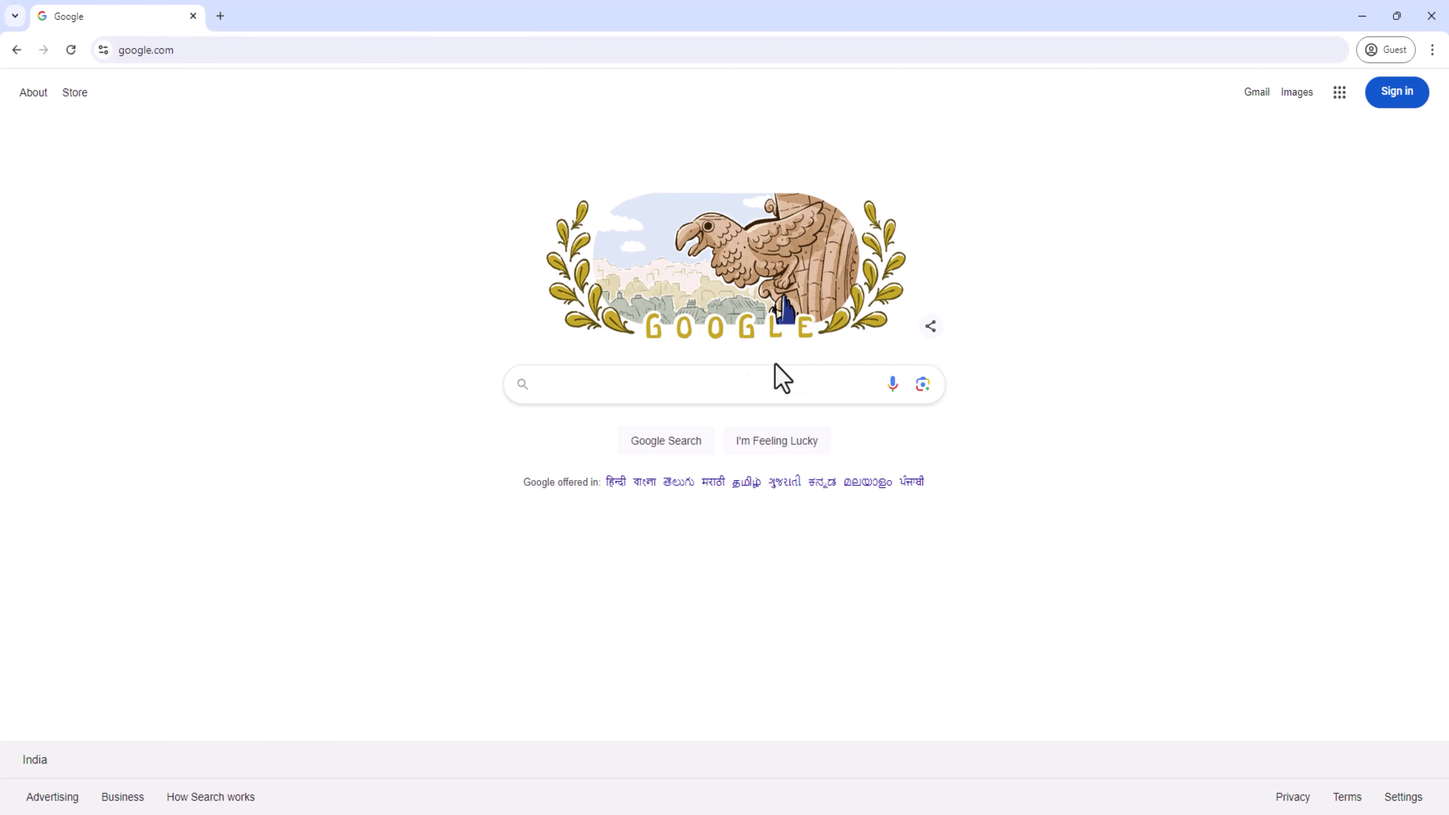
Open the website videotranslator.blipcut.com in the browser.
left_click(434, 50)
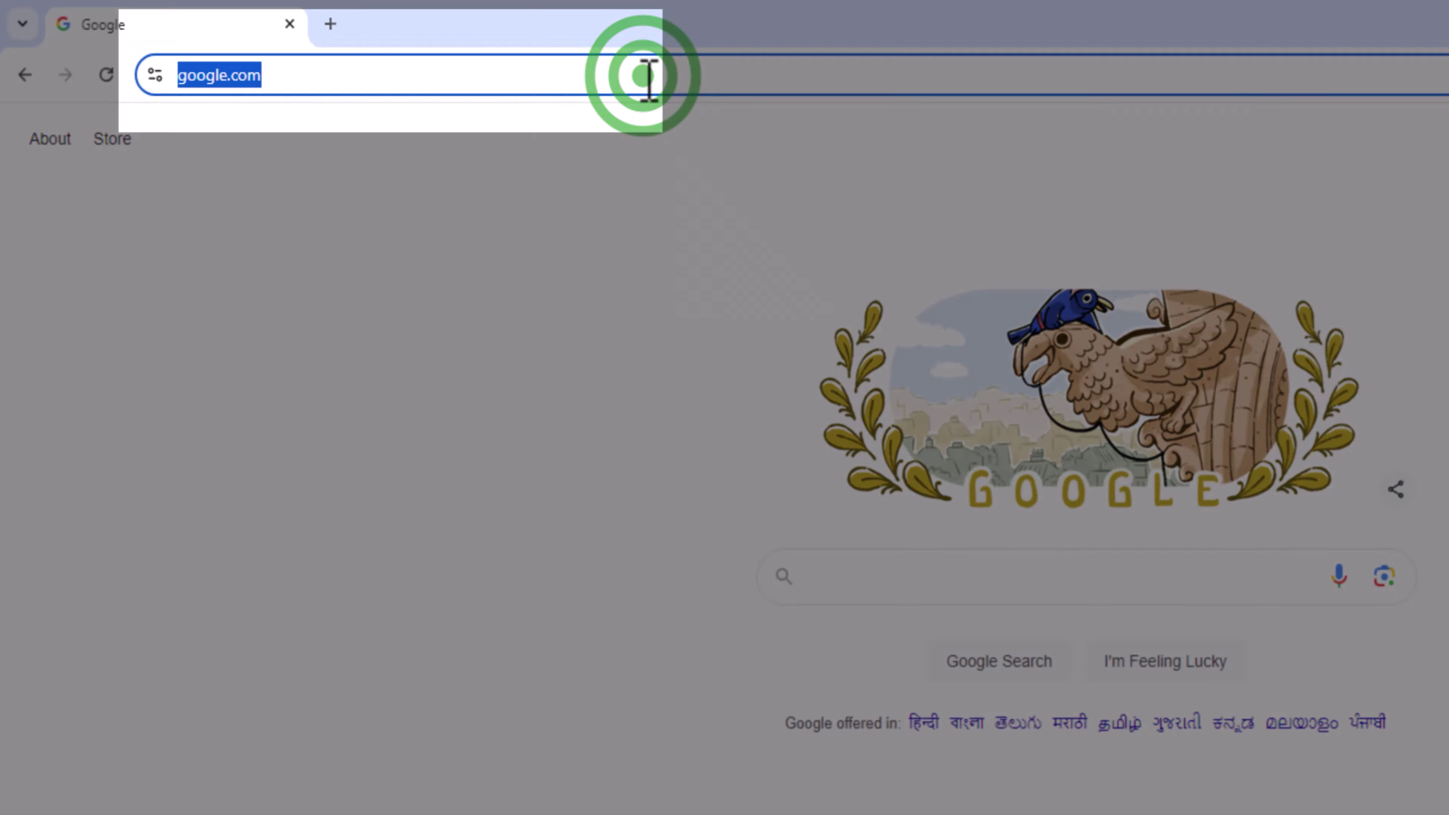
type("videotranslator.blipcut.com")
key("Return")
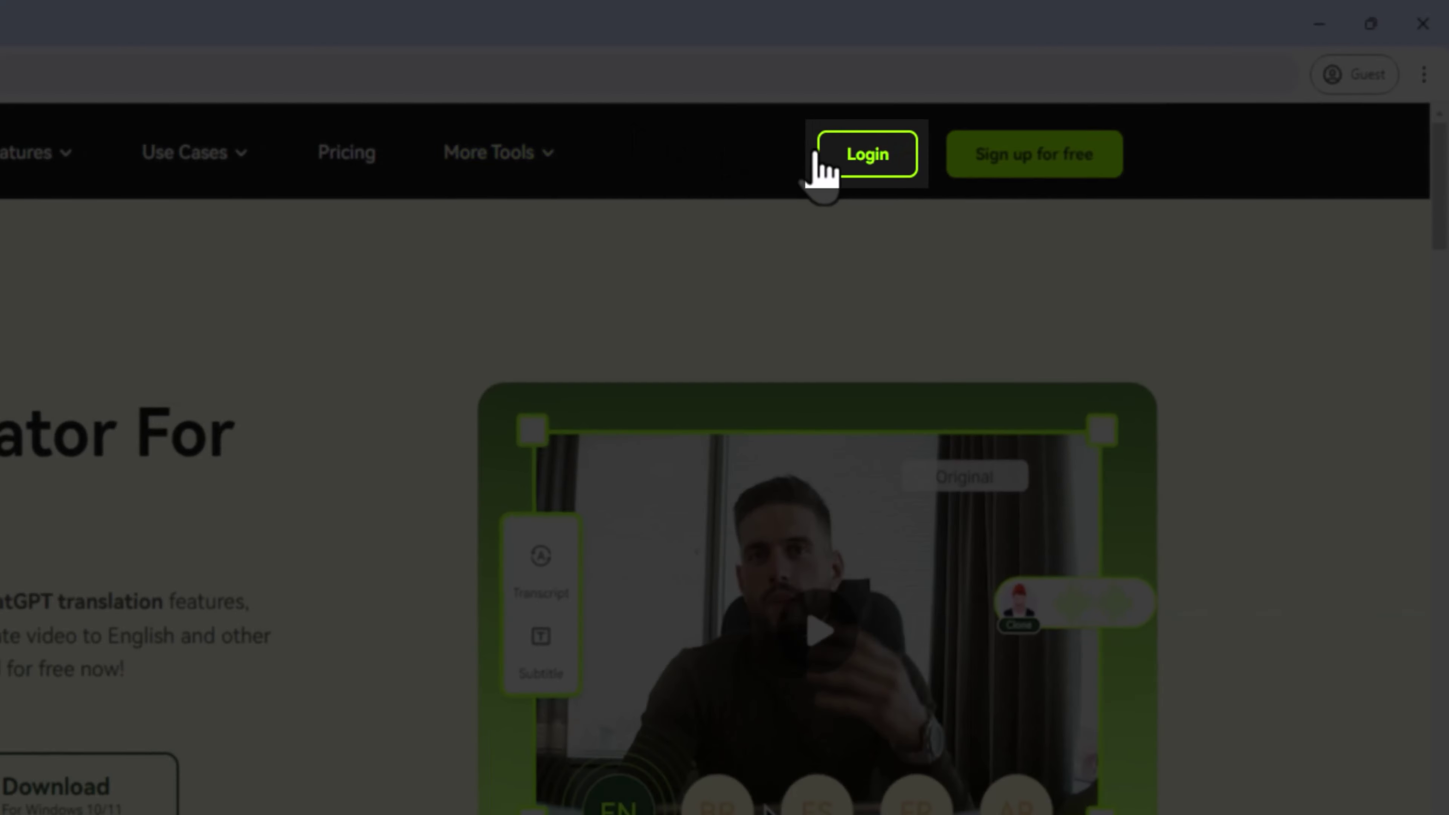
Log in to the BlipCut account by entering the account's email address and password.
left_click(866, 155)
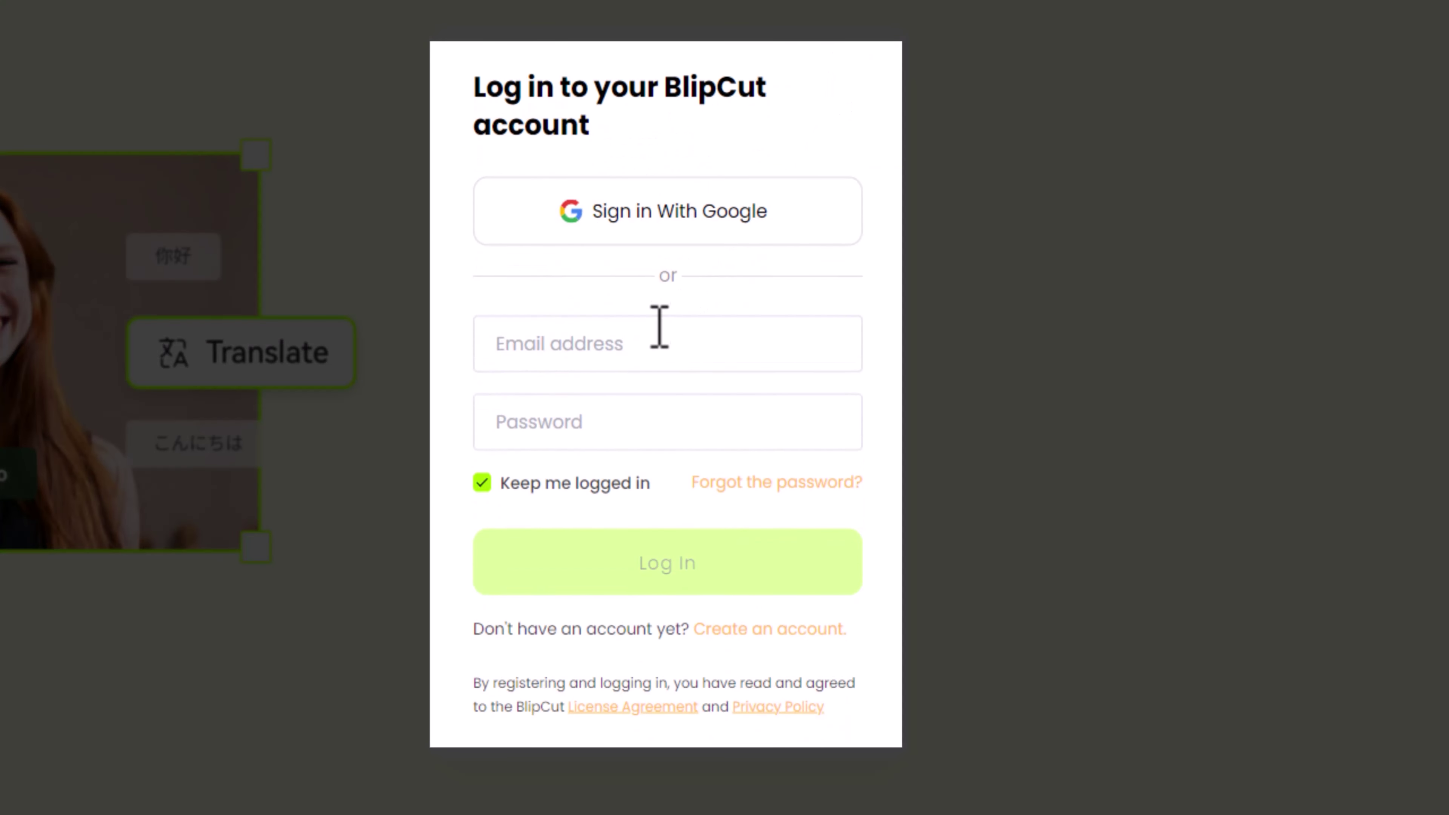
left_click(647, 340)
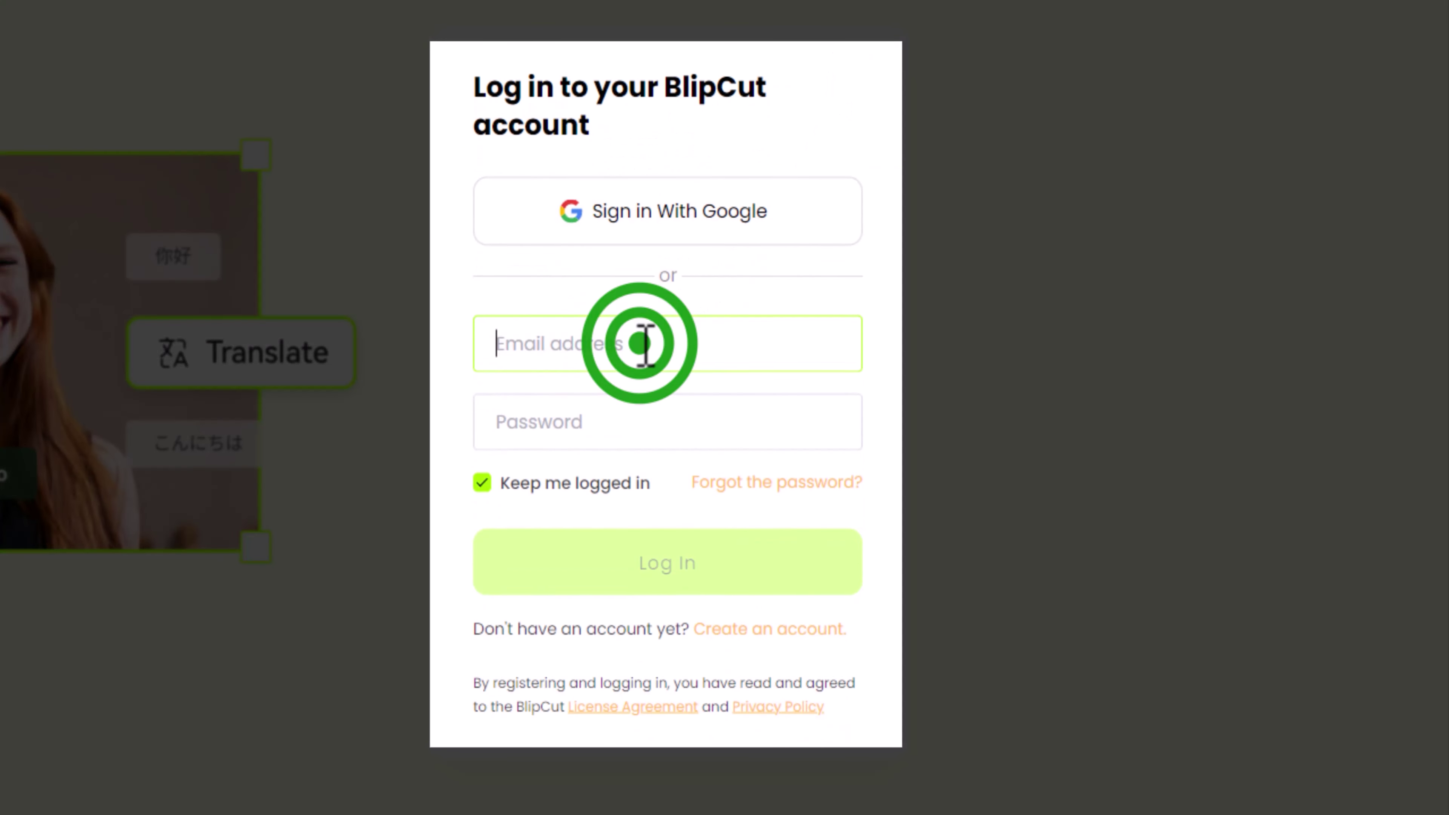
key("ctrl+v")
key("Tab")
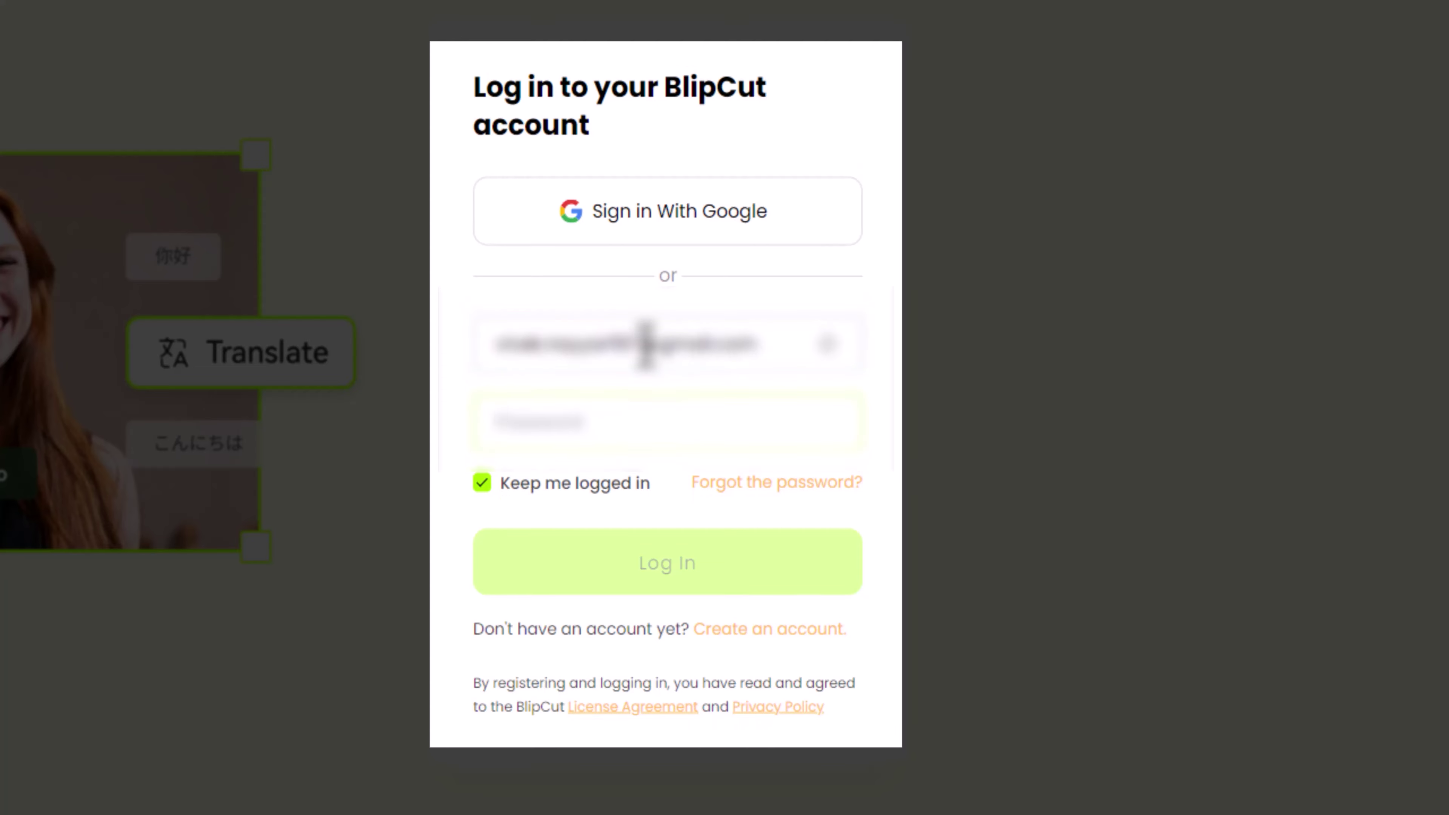
type("••••••••••••")
left_click(656, 565)
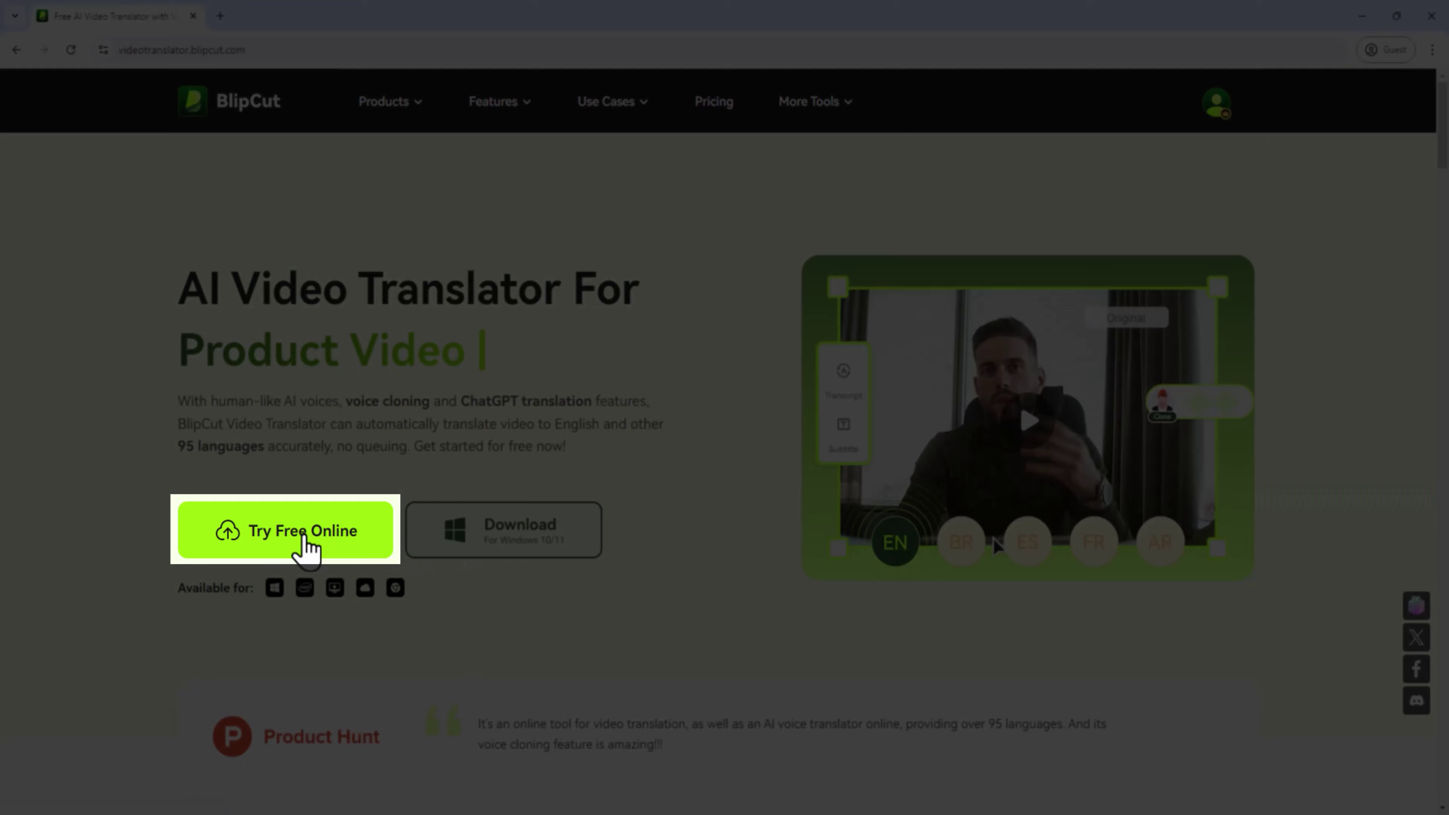
Start the free online translator and upload the video "Elon Musk Might Be A Super Villain" from the Desktop.
left_click(303, 534)
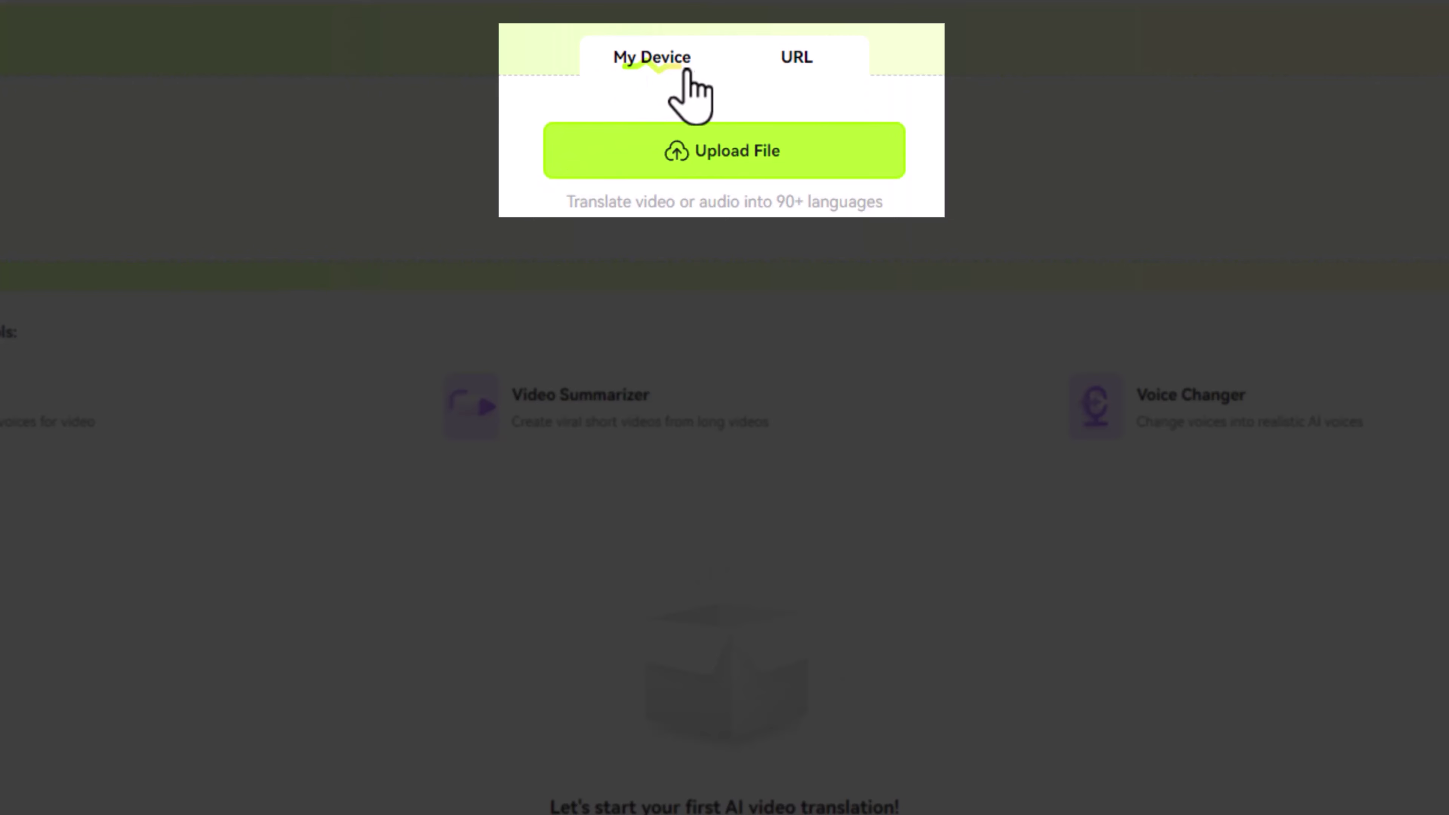
left_click(802, 61)
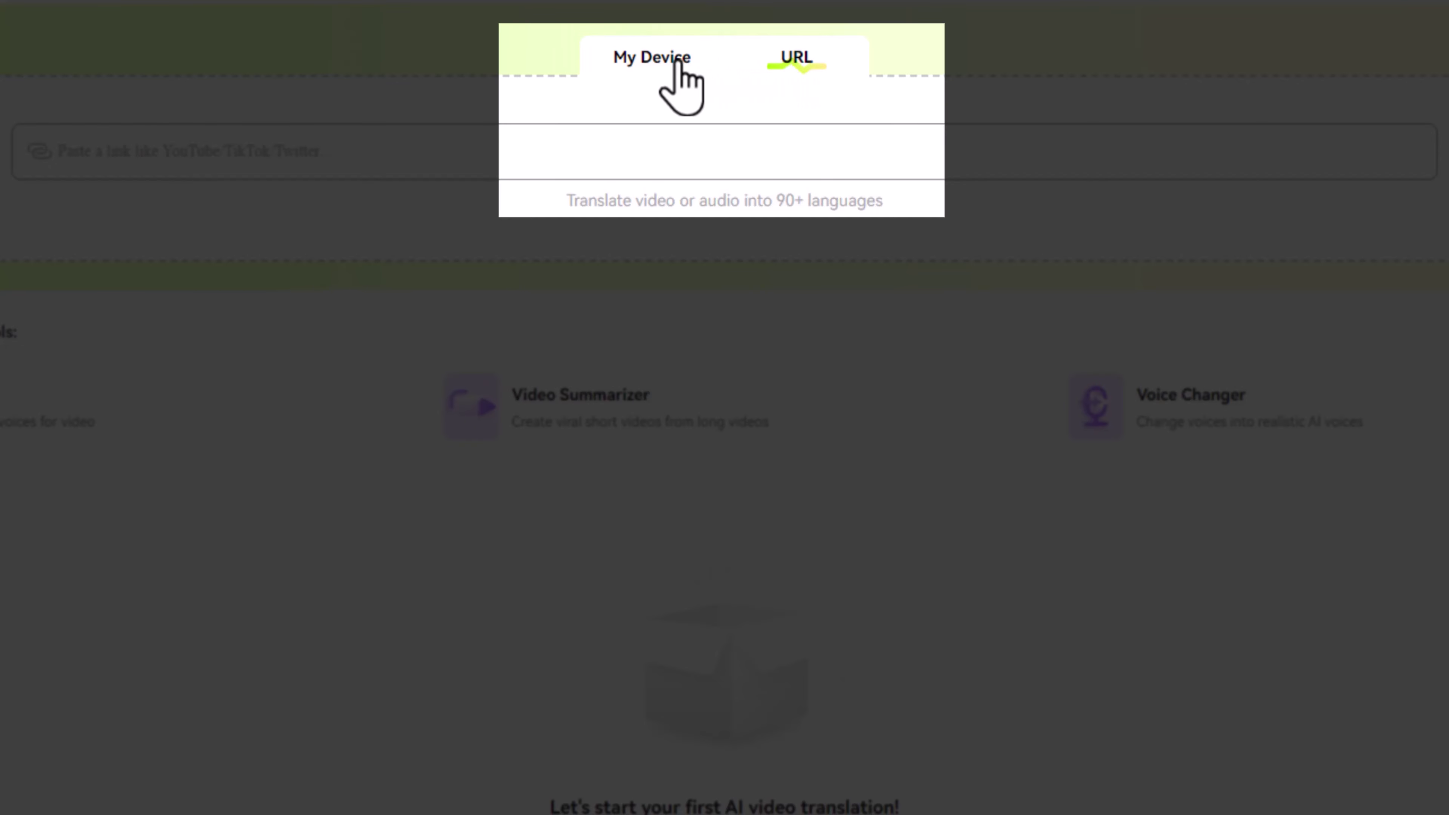
left_click(656, 58)
left_click(723, 151)
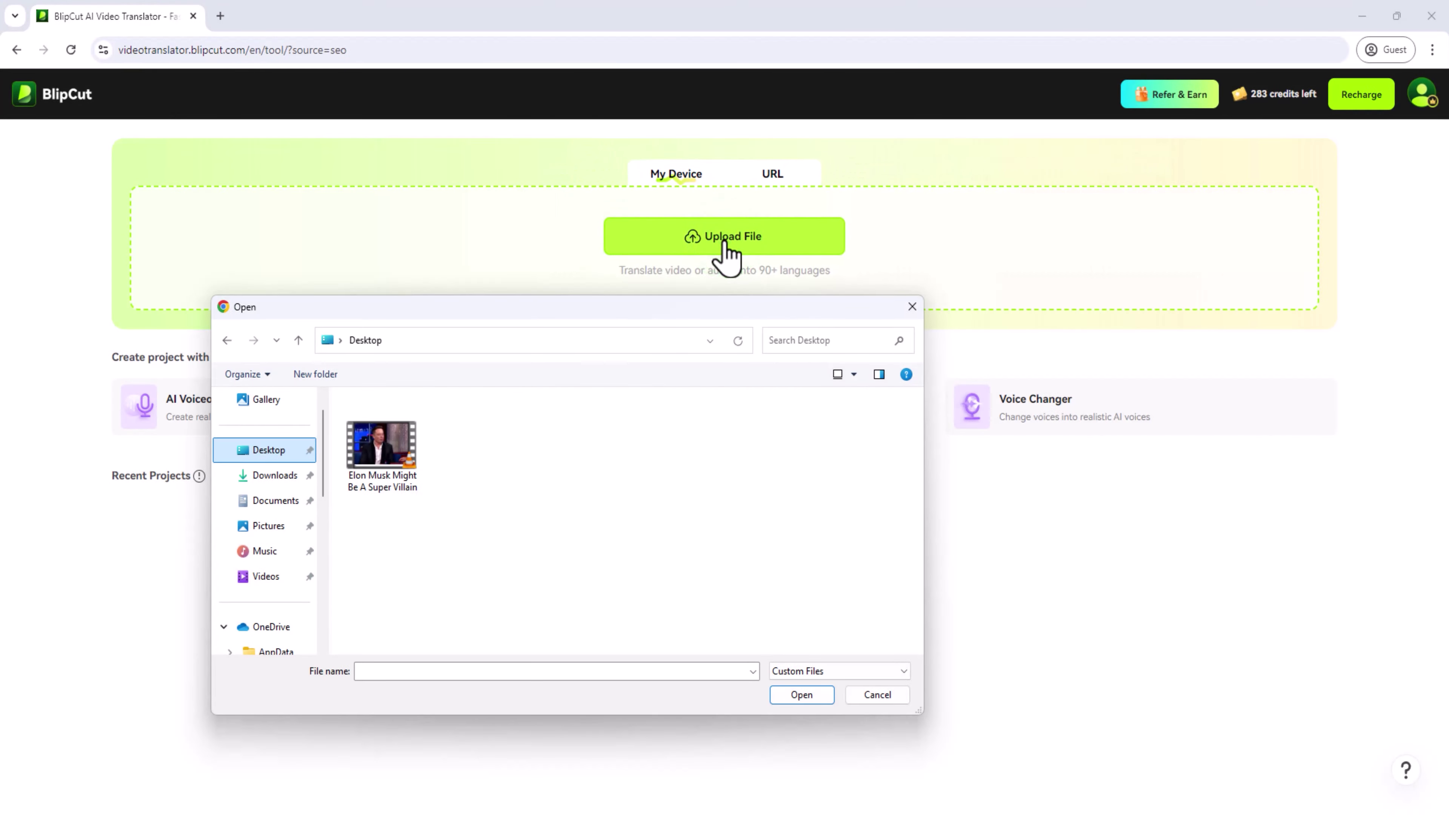
left_click(381, 442)
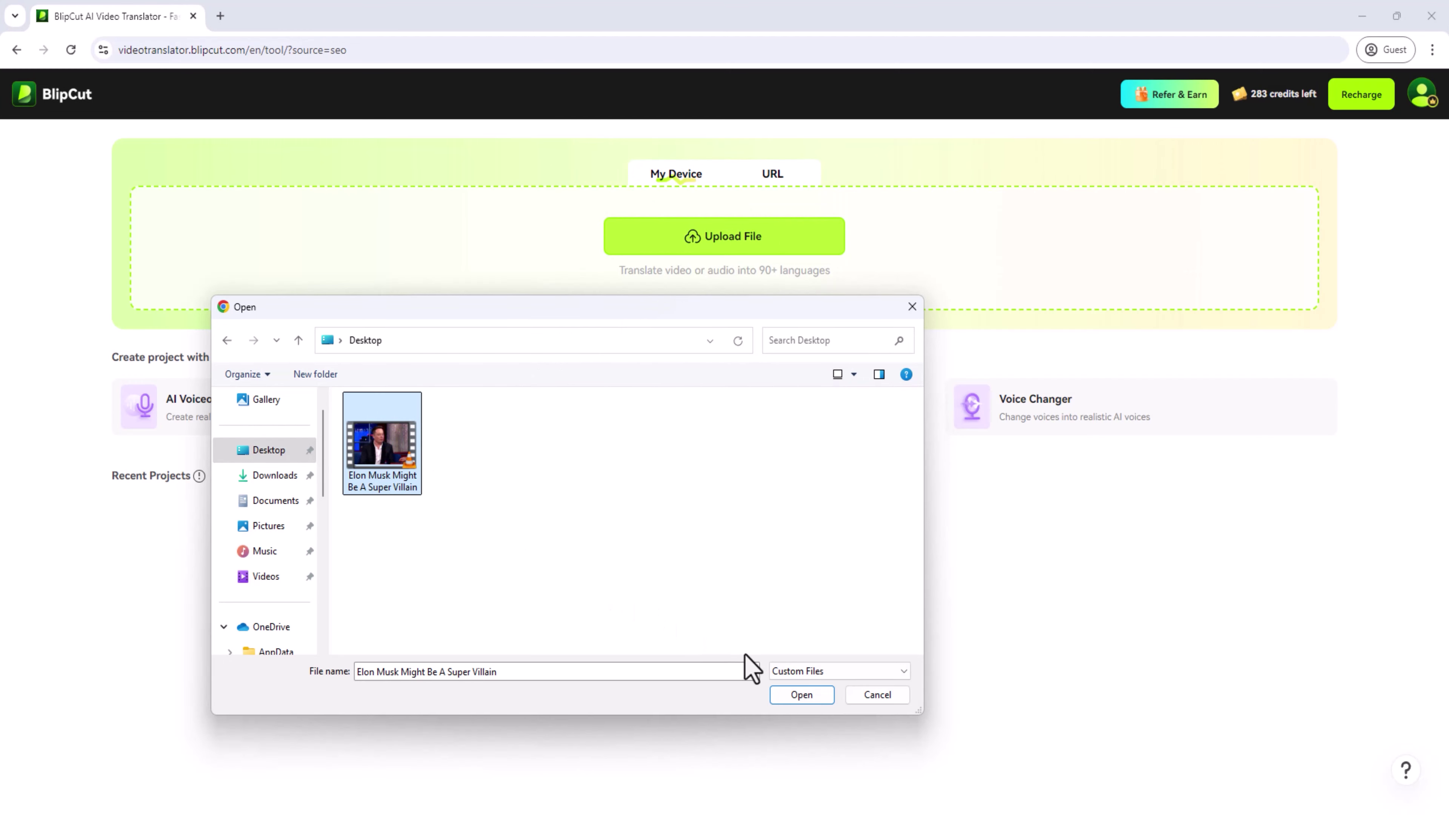
left_click(801, 694)
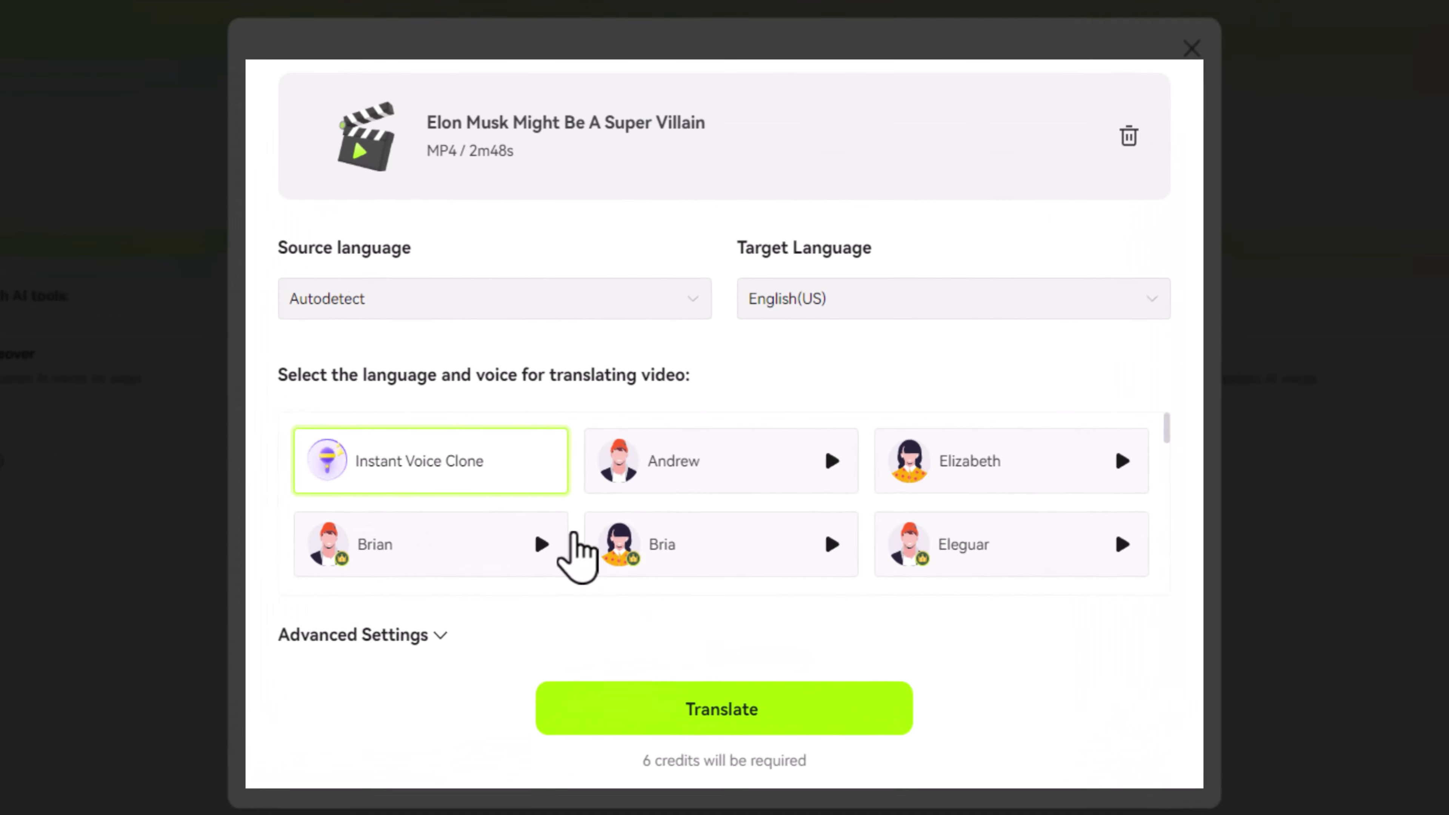
Translate the uploaded video from English to Spanish(ES) using the Instant Voice Clone voice.
left_click(306, 300)
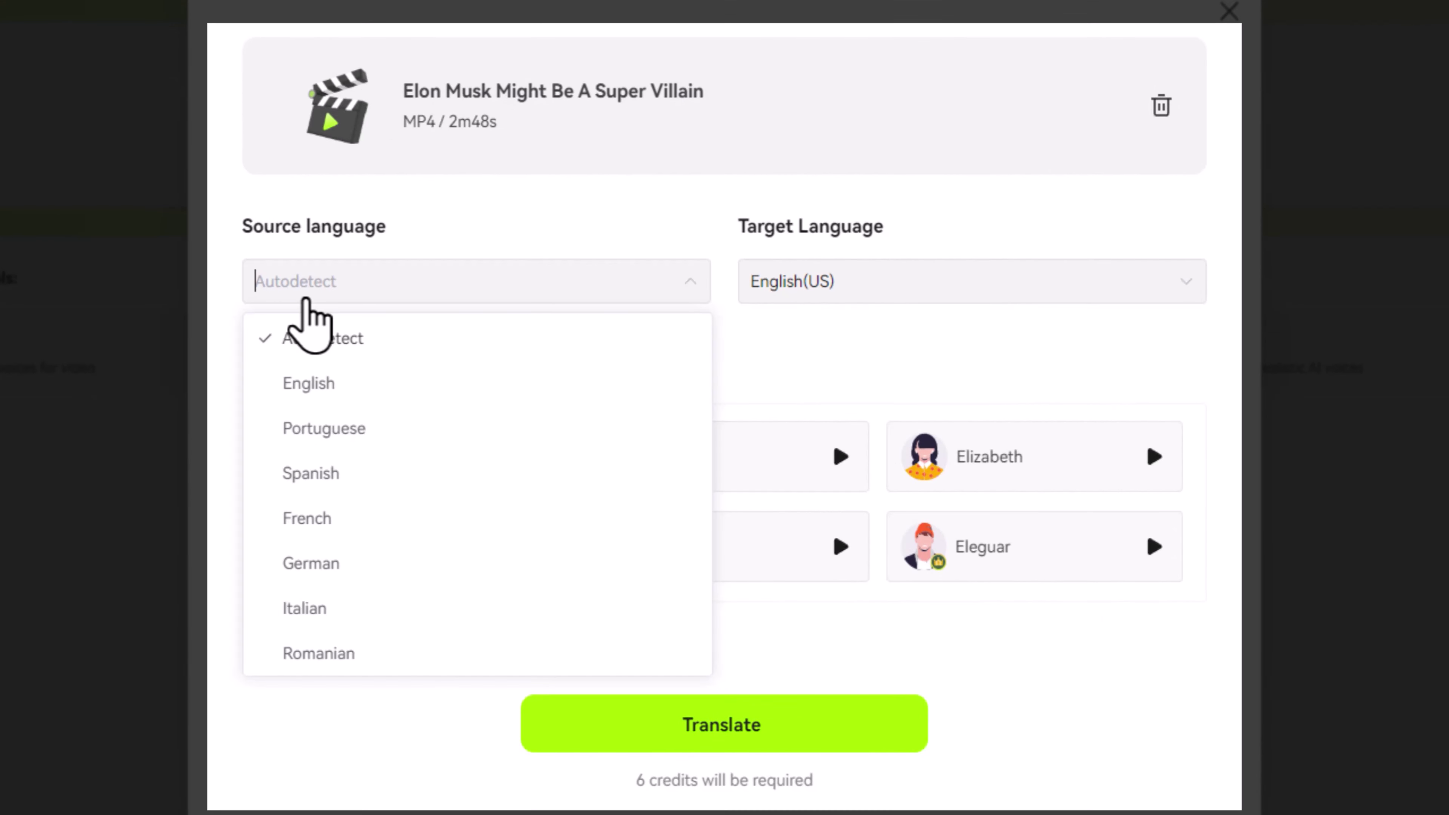
left_click(308, 381)
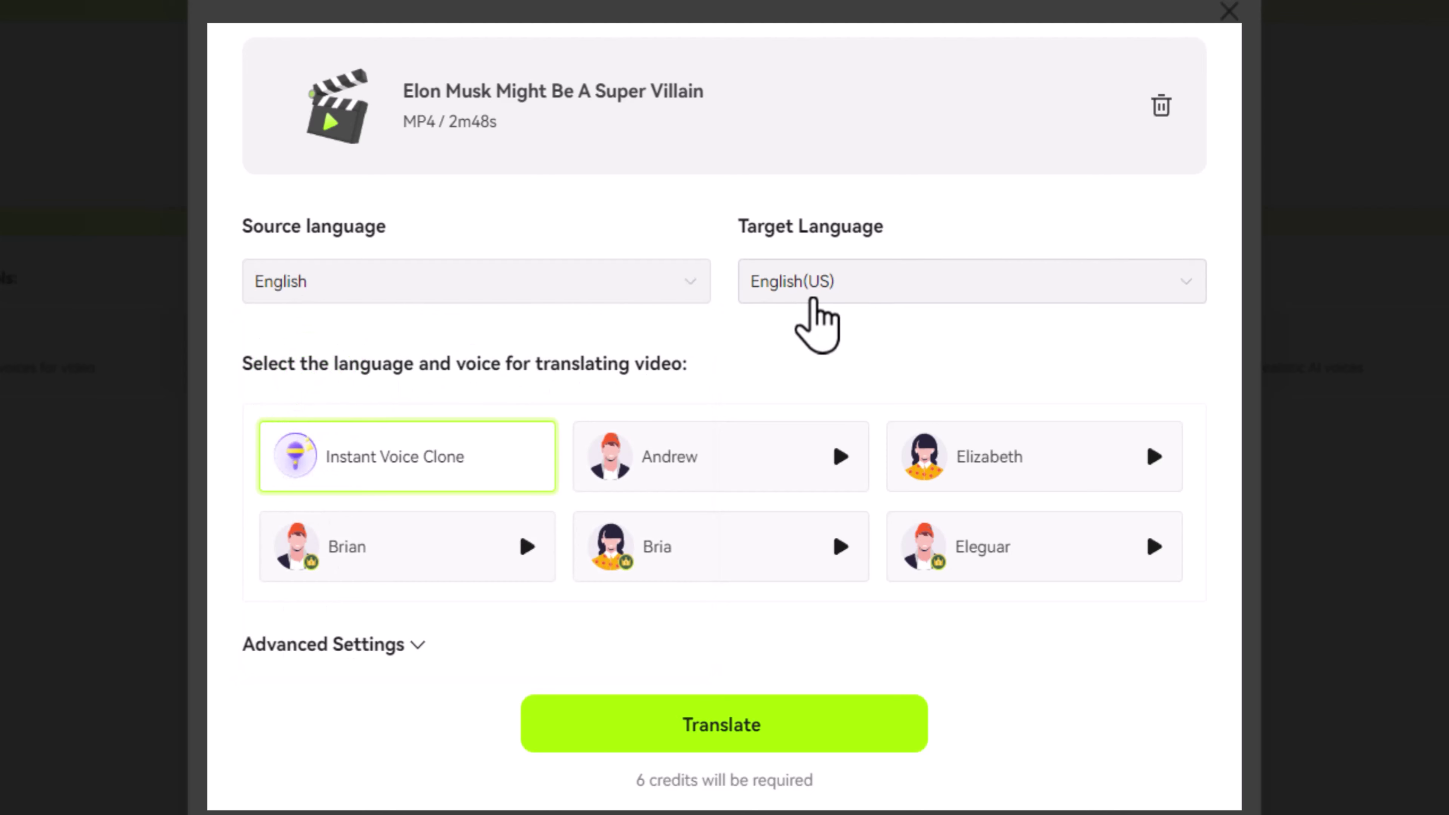
left_click(847, 285)
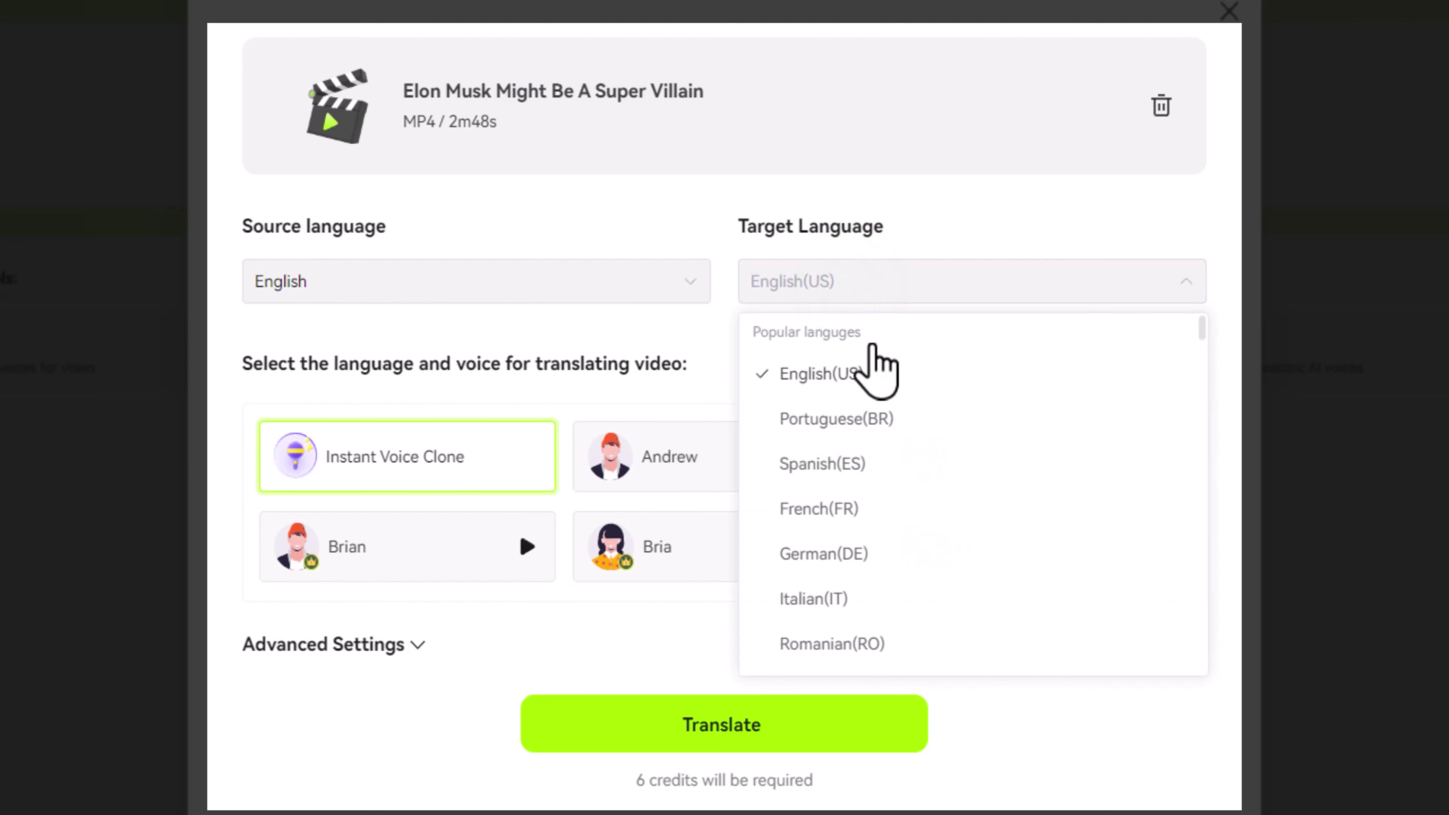
left_click(810, 465)
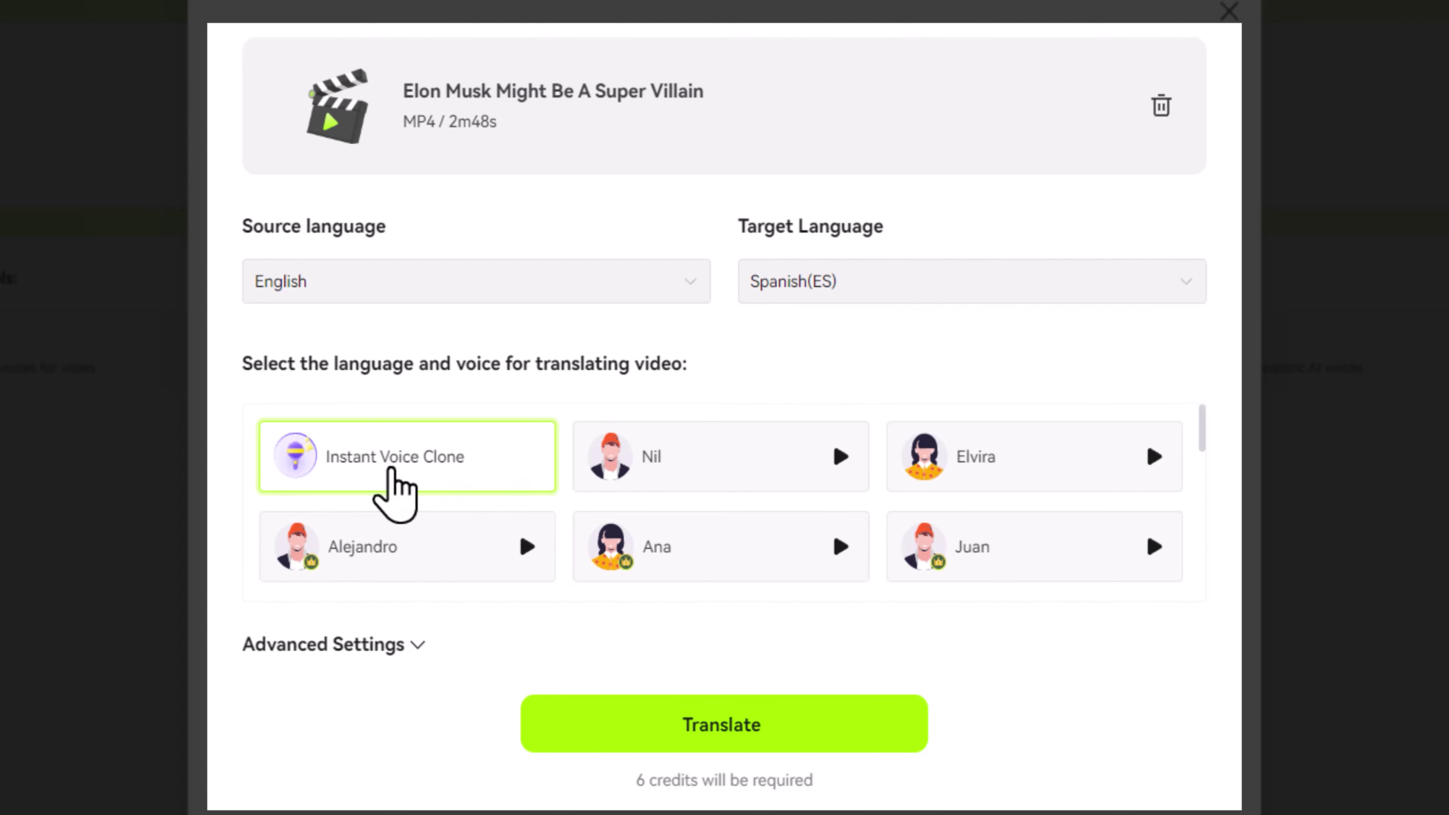
left_click(392, 465)
left_click(720, 721)
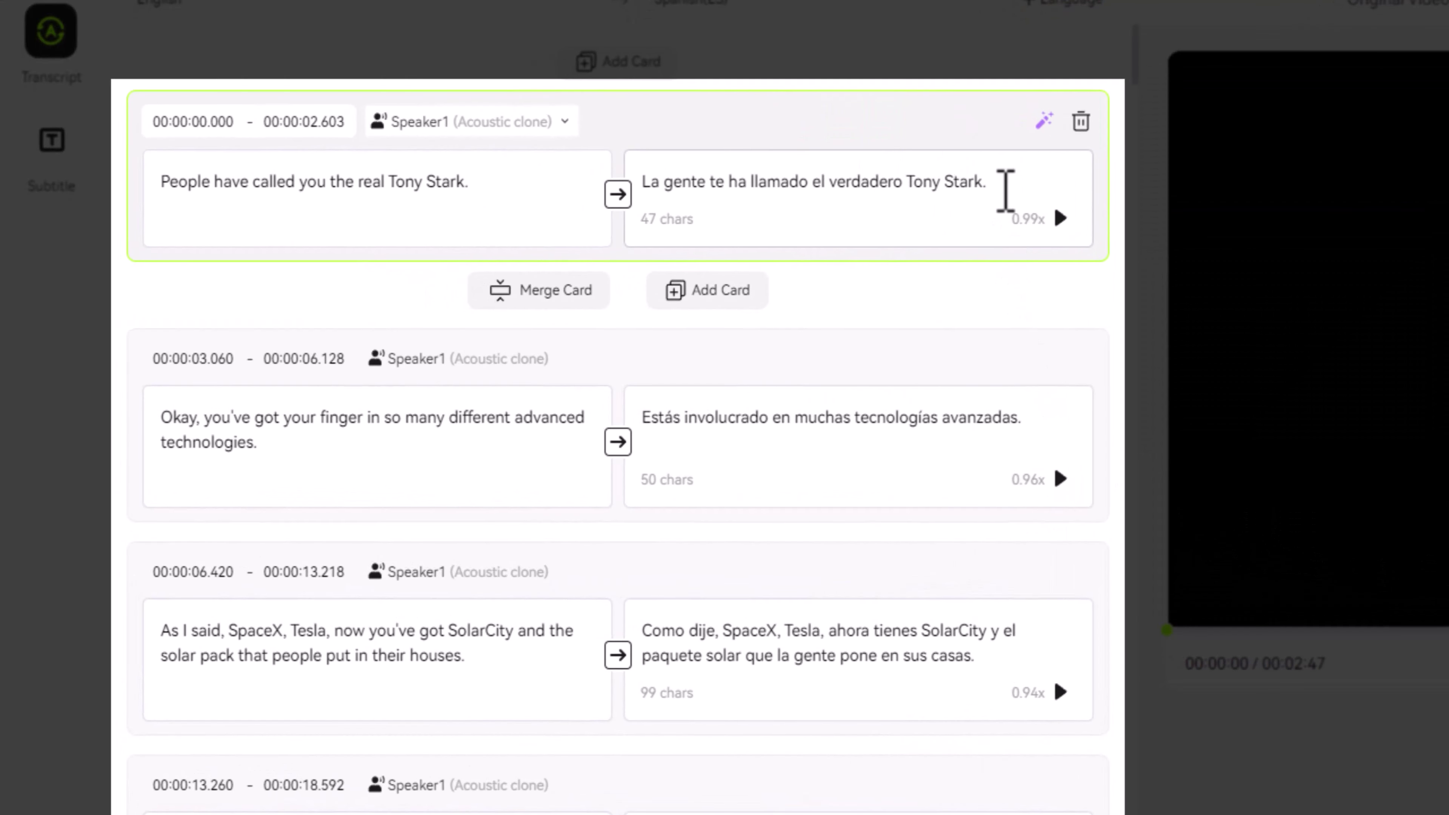
Replace the full stop ending the first card's Spanish translation with an exclamation mark.
left_click(1005, 190)
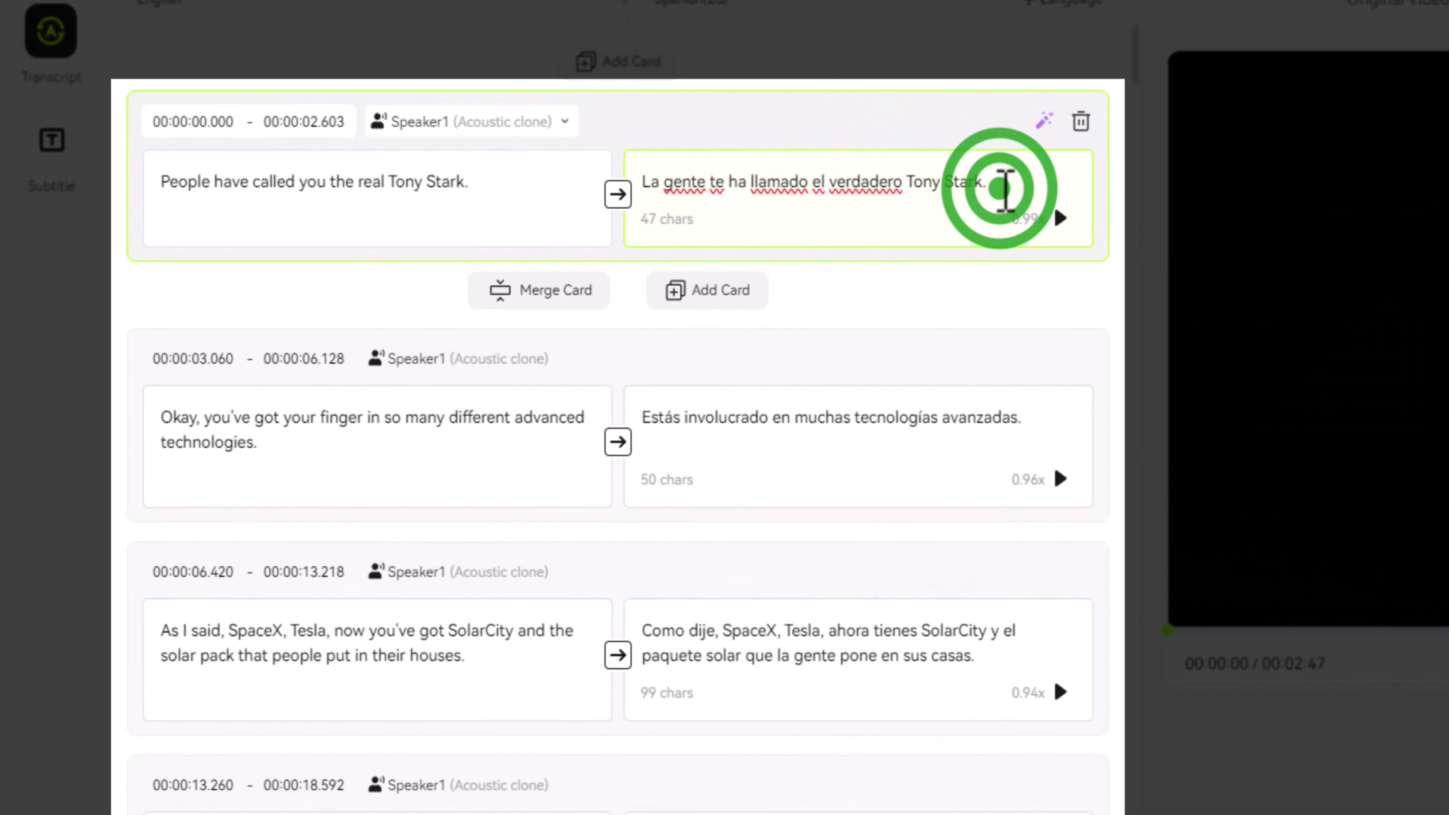
key("BackSpace")
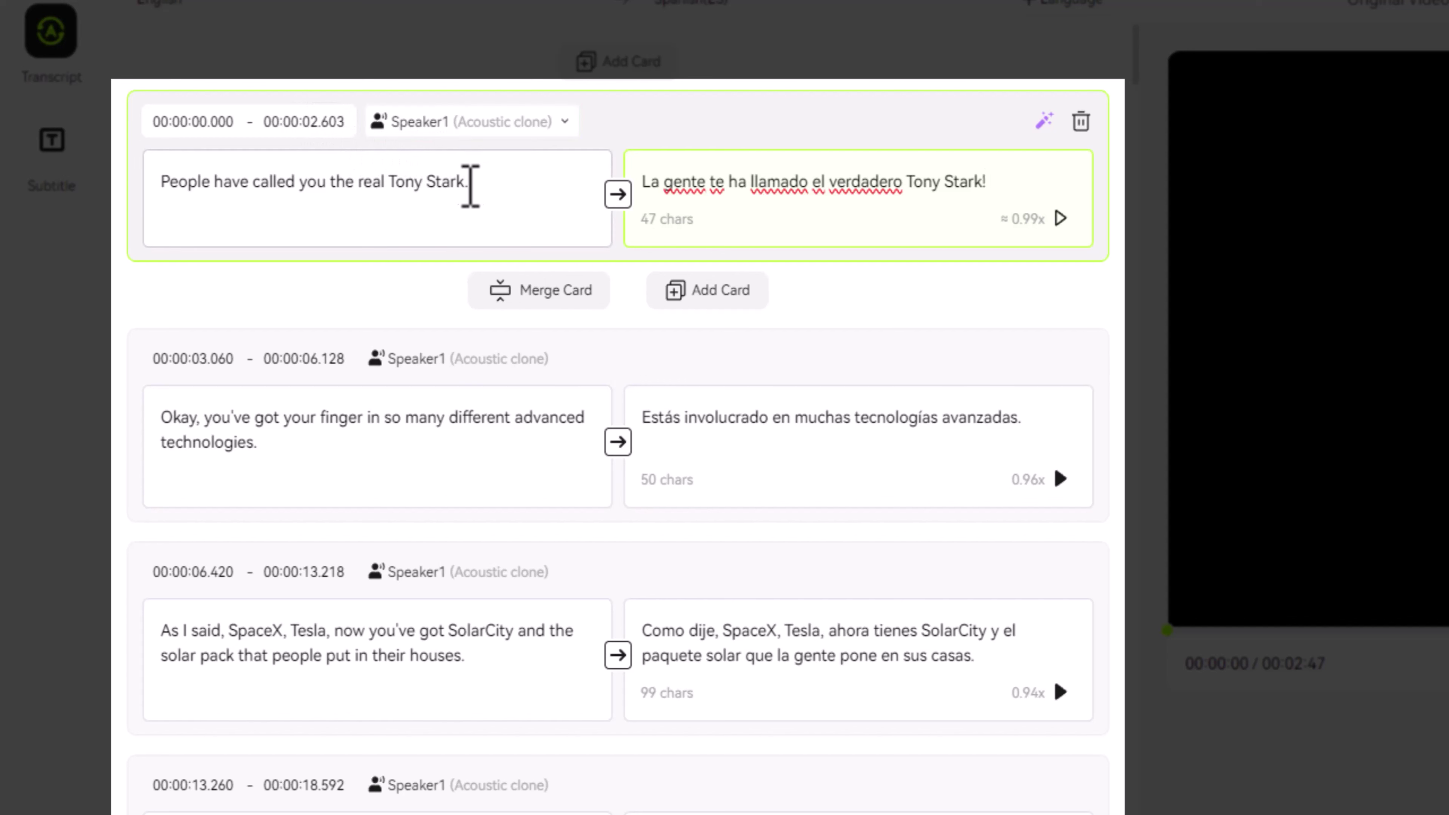
Shorten the first card's English text to "People have called you the real Tony." and retranslate that card.
left_click_drag(159, 182, 469, 185)
left_click(486, 184)
key("BackSpace")
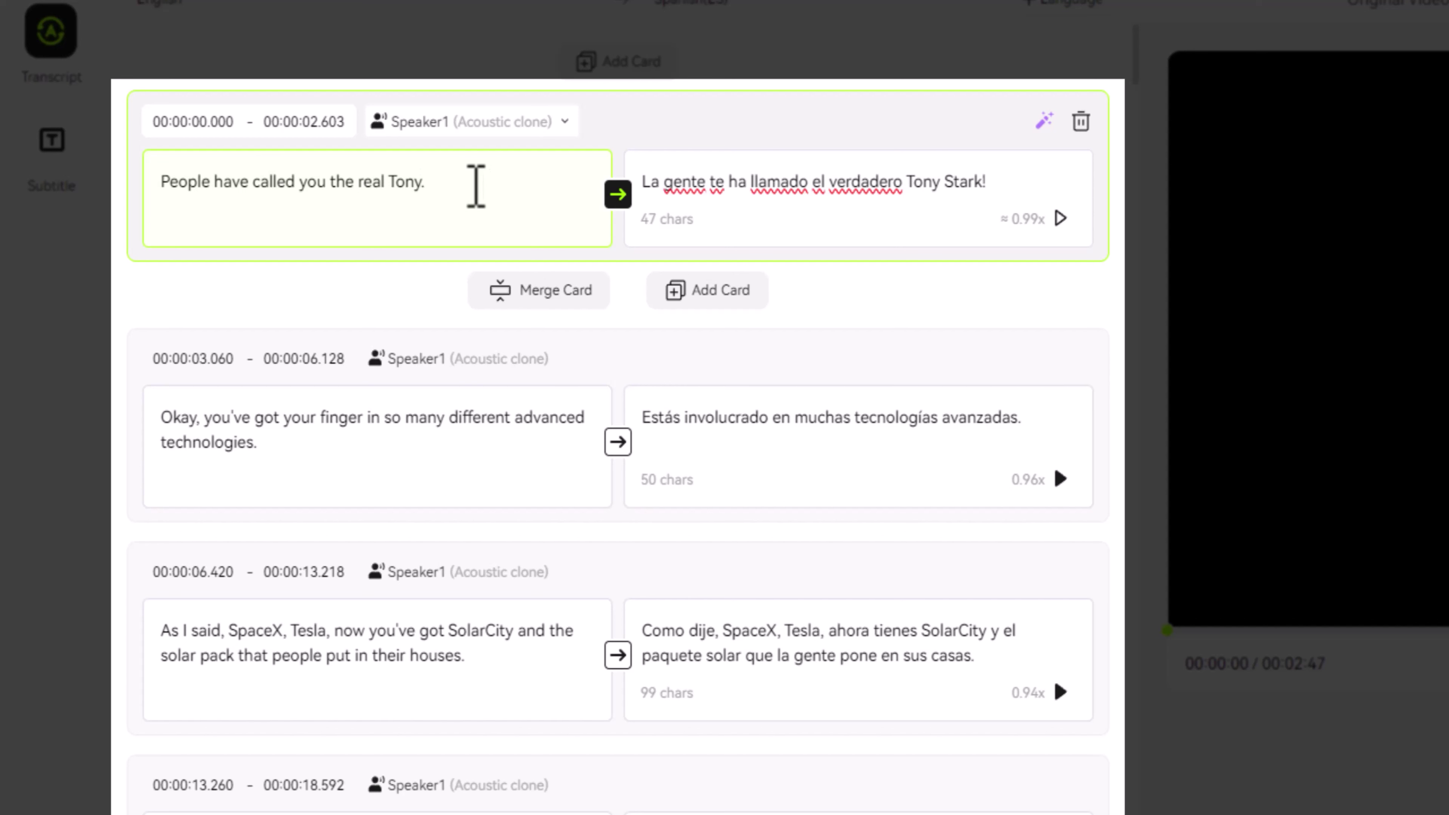
left_click(617, 195)
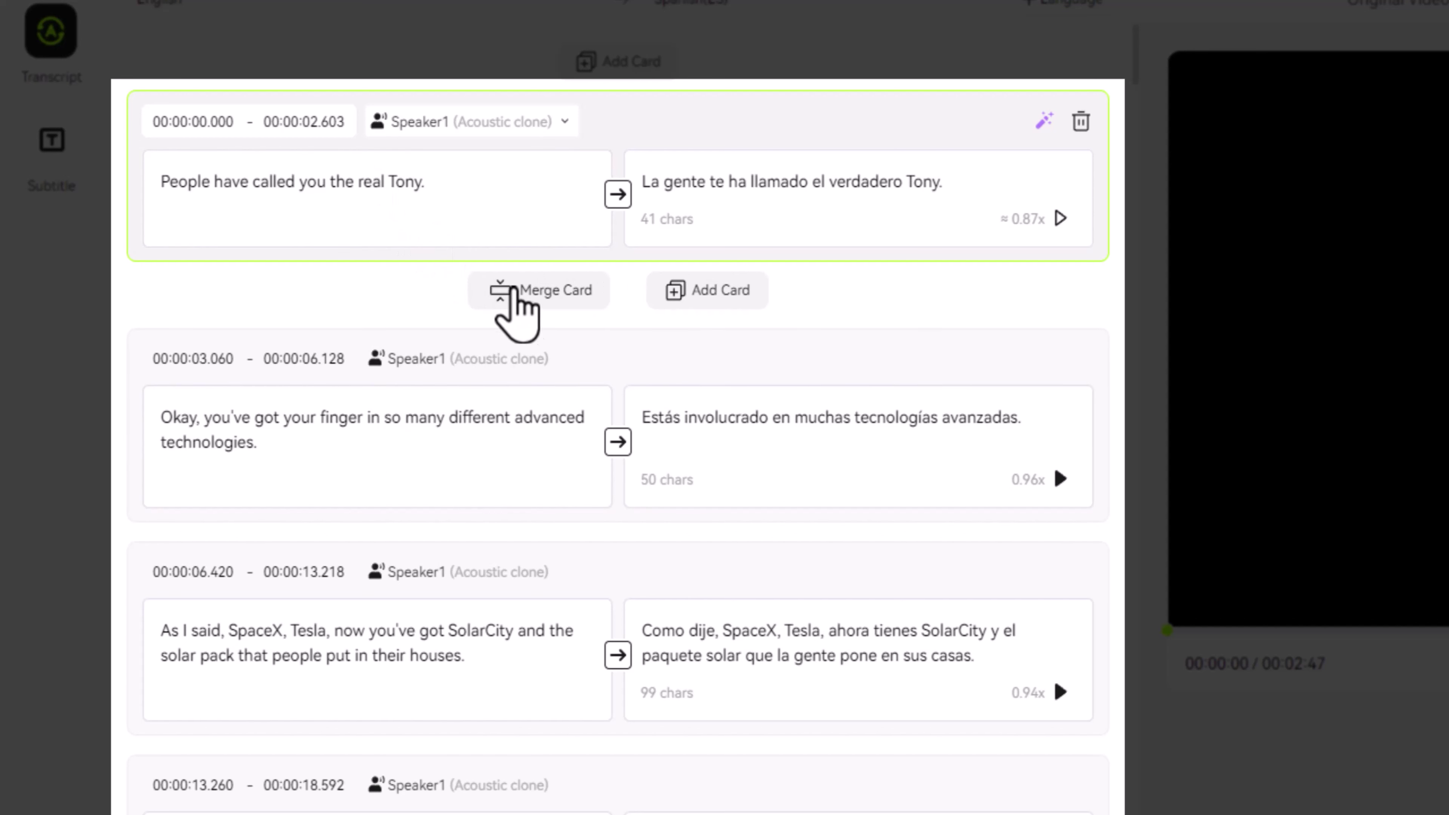
Merge the first transcript card with the second and apply the changes to the translated video.
left_click(571, 299)
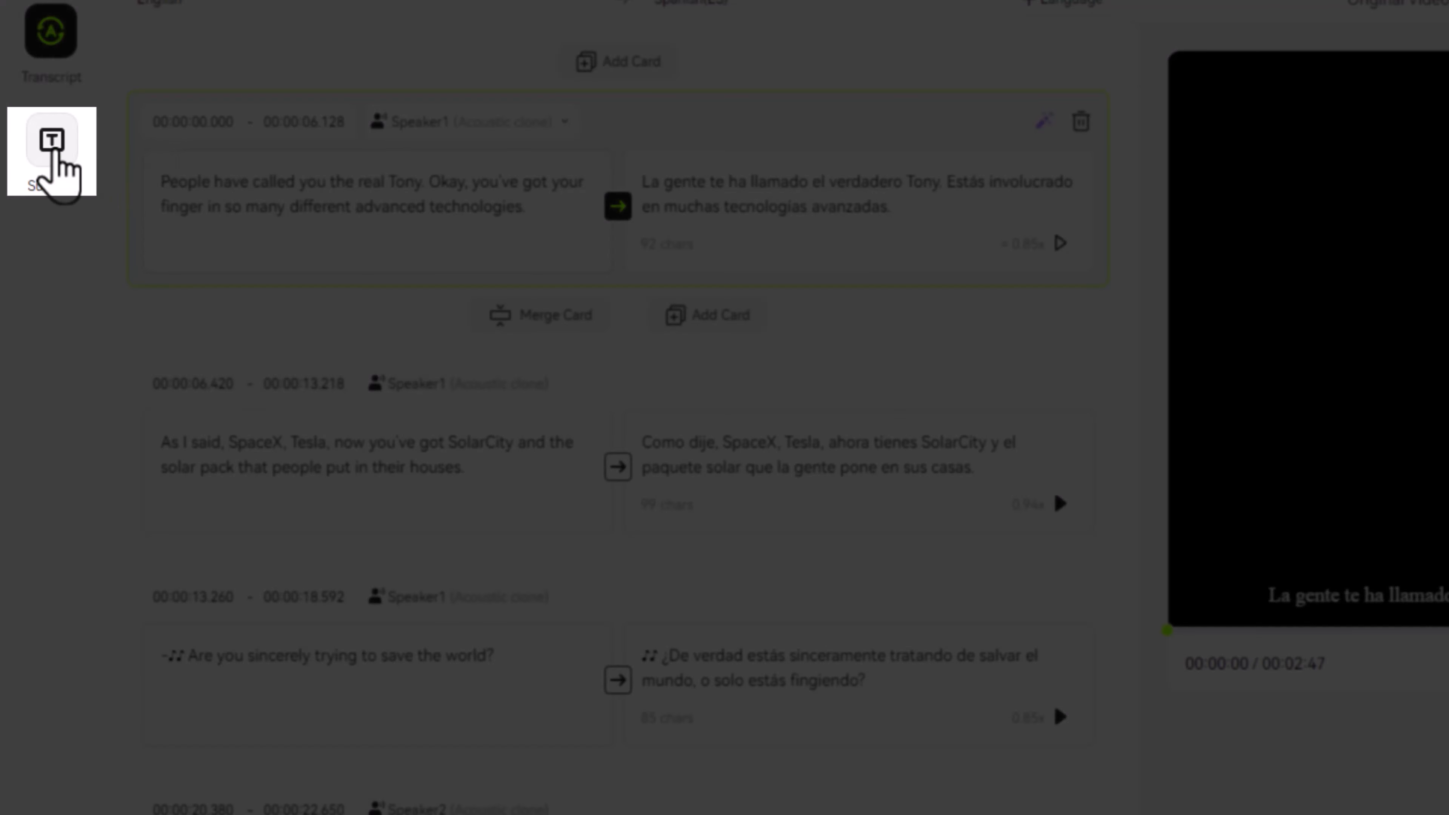
left_click(56, 157)
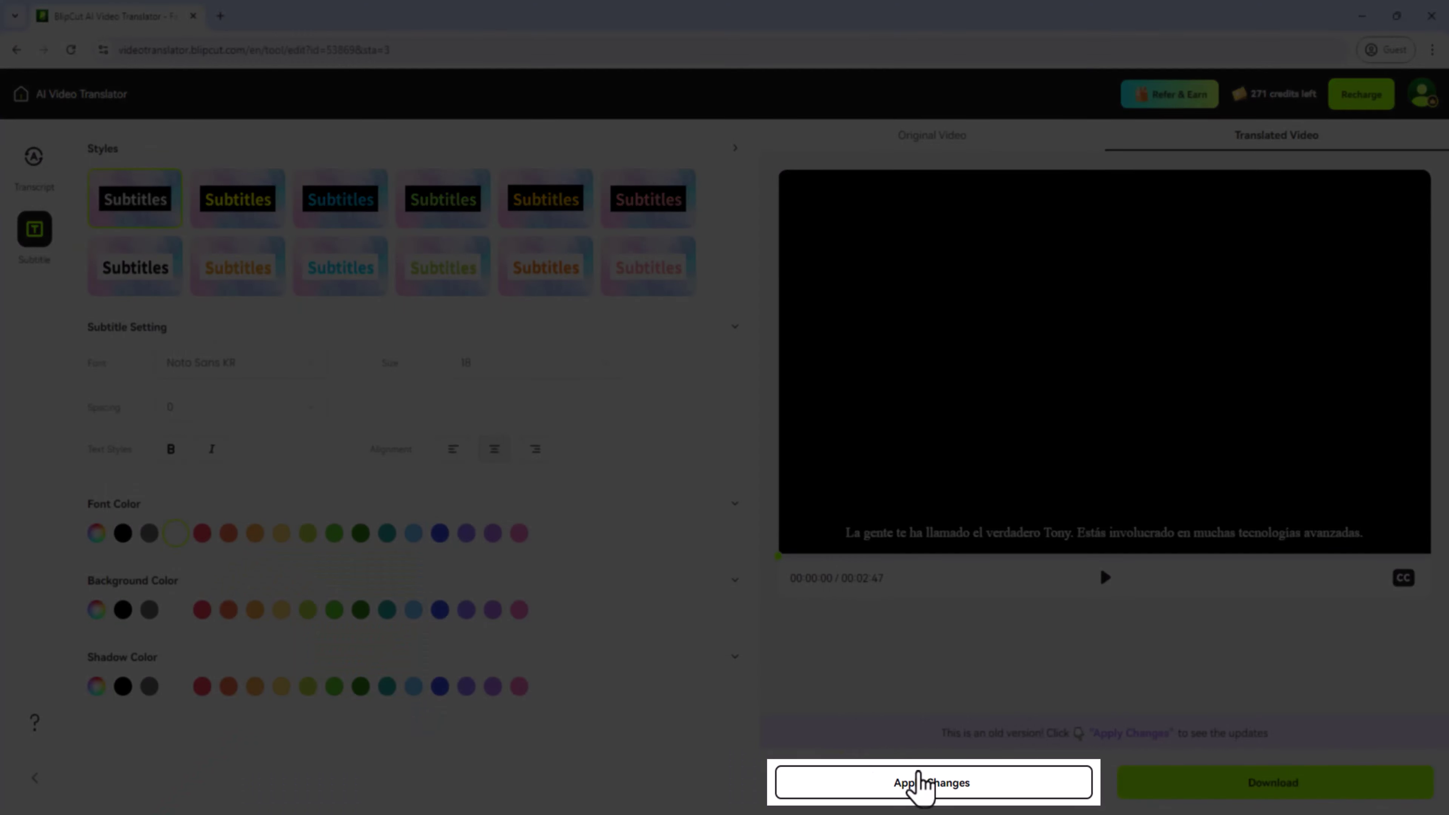
left_click(929, 782)
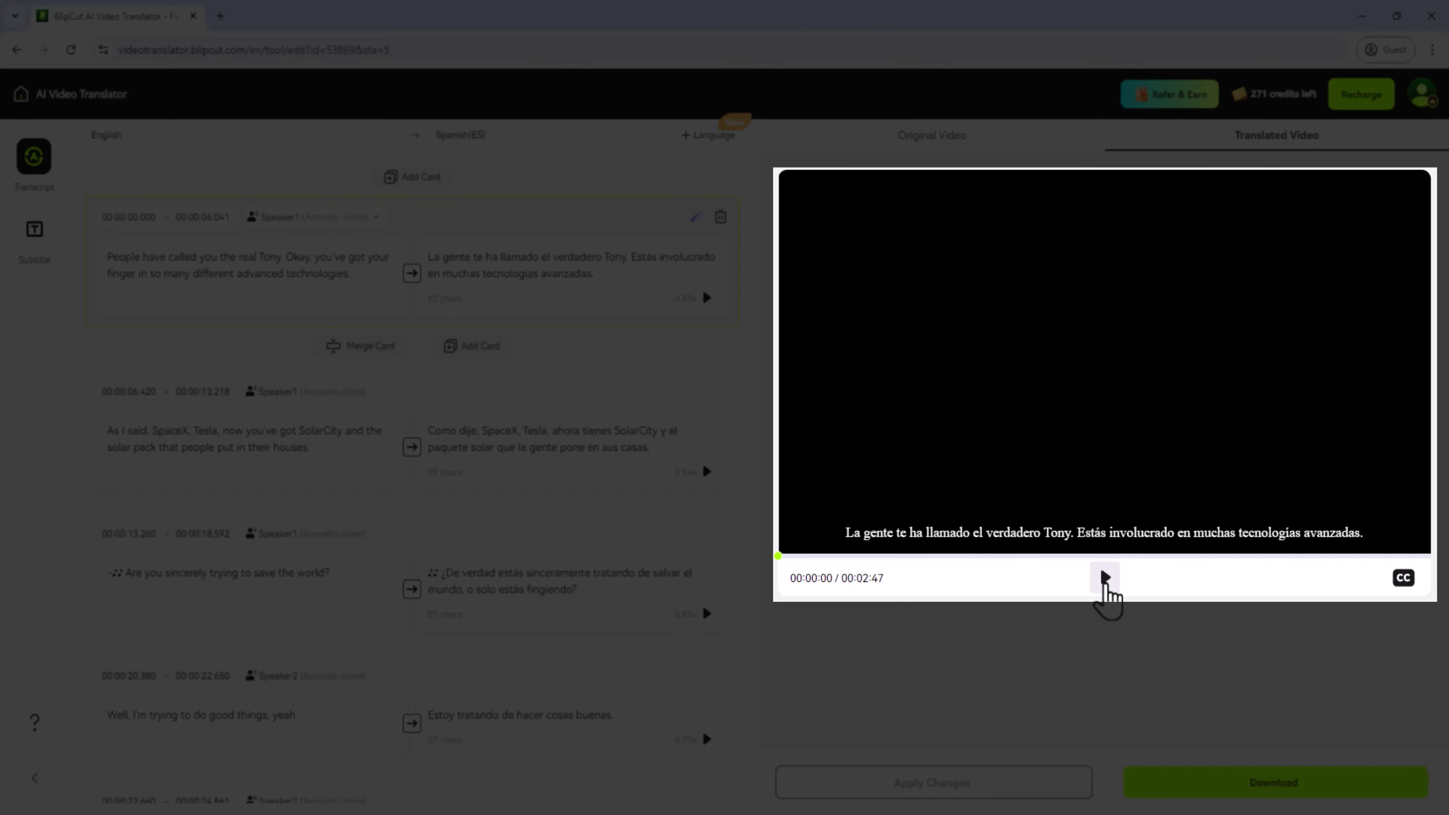
Preview the first seconds of the translated video and open its download options.
left_click(1105, 577)
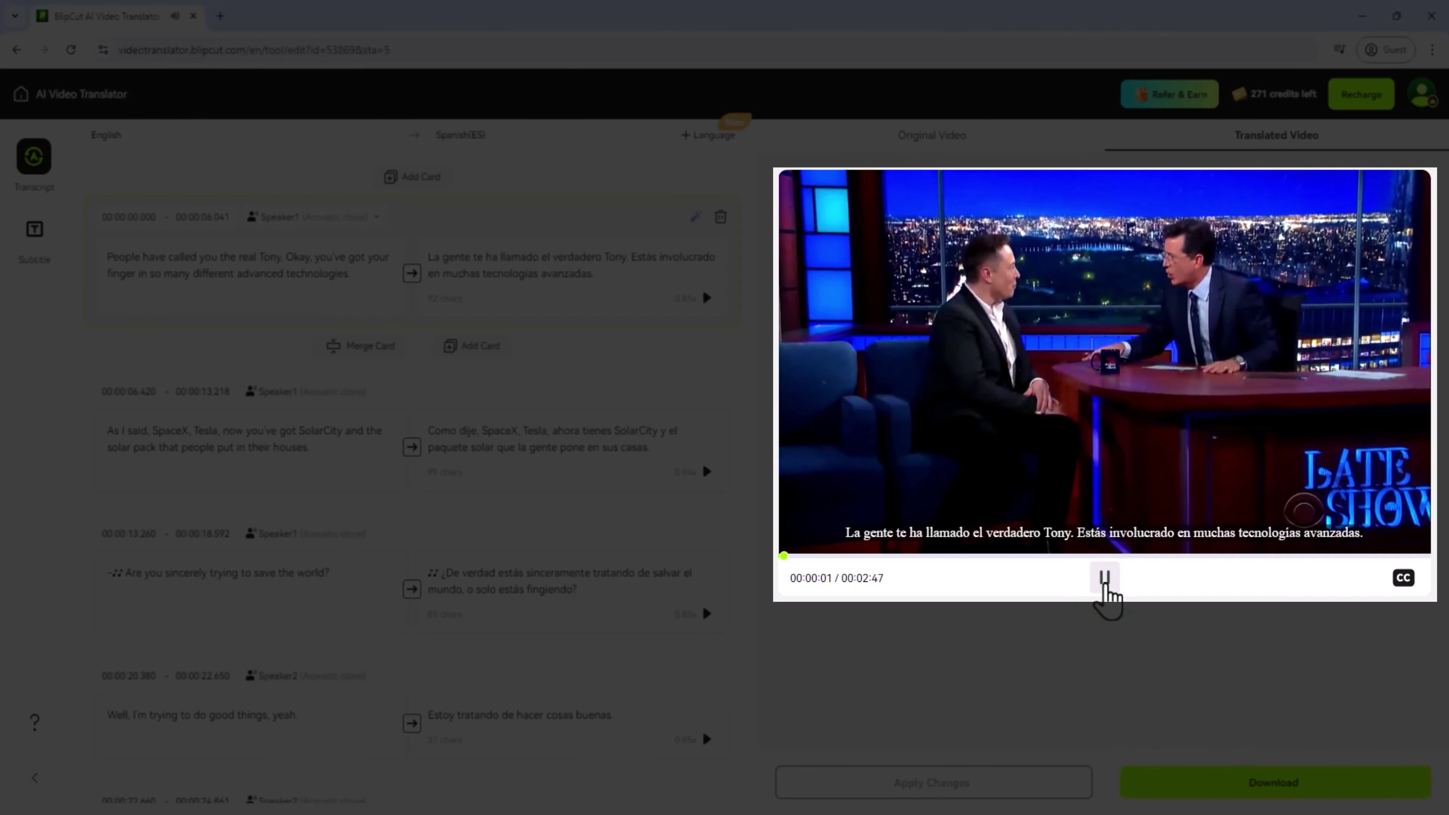
left_click(1104, 579)
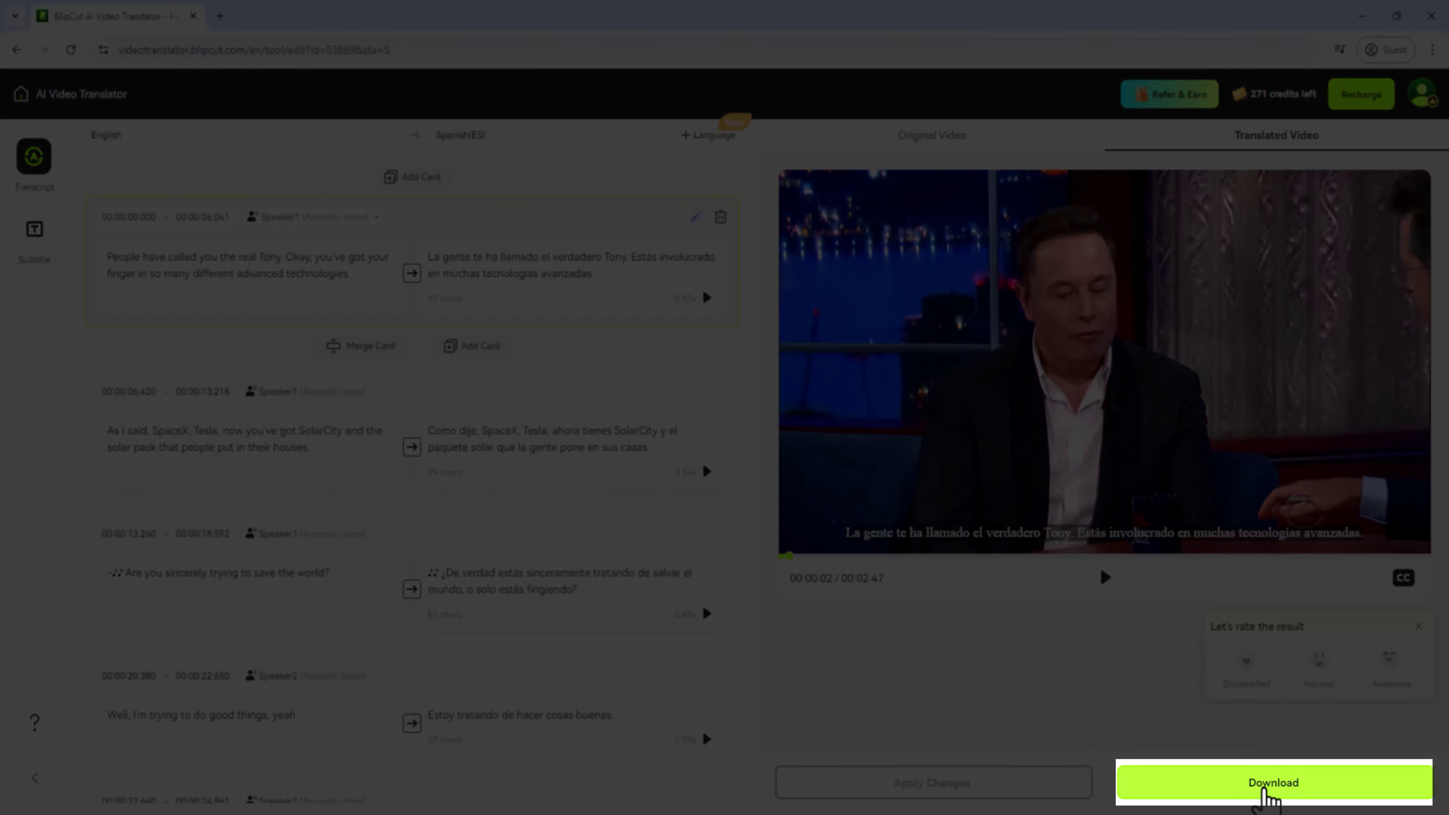
left_click(1265, 785)
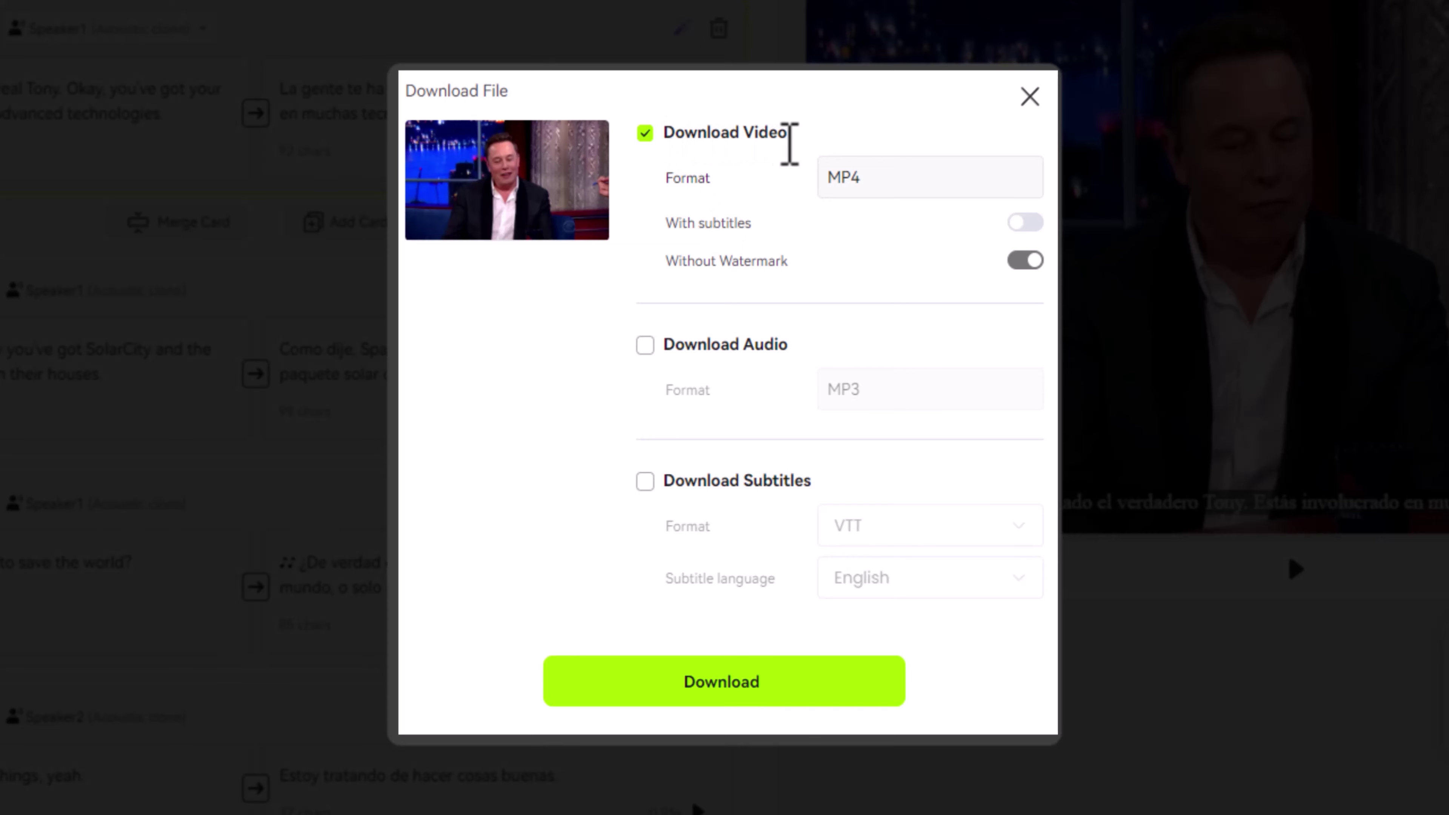
left_click(1026, 221)
left_click(1020, 225)
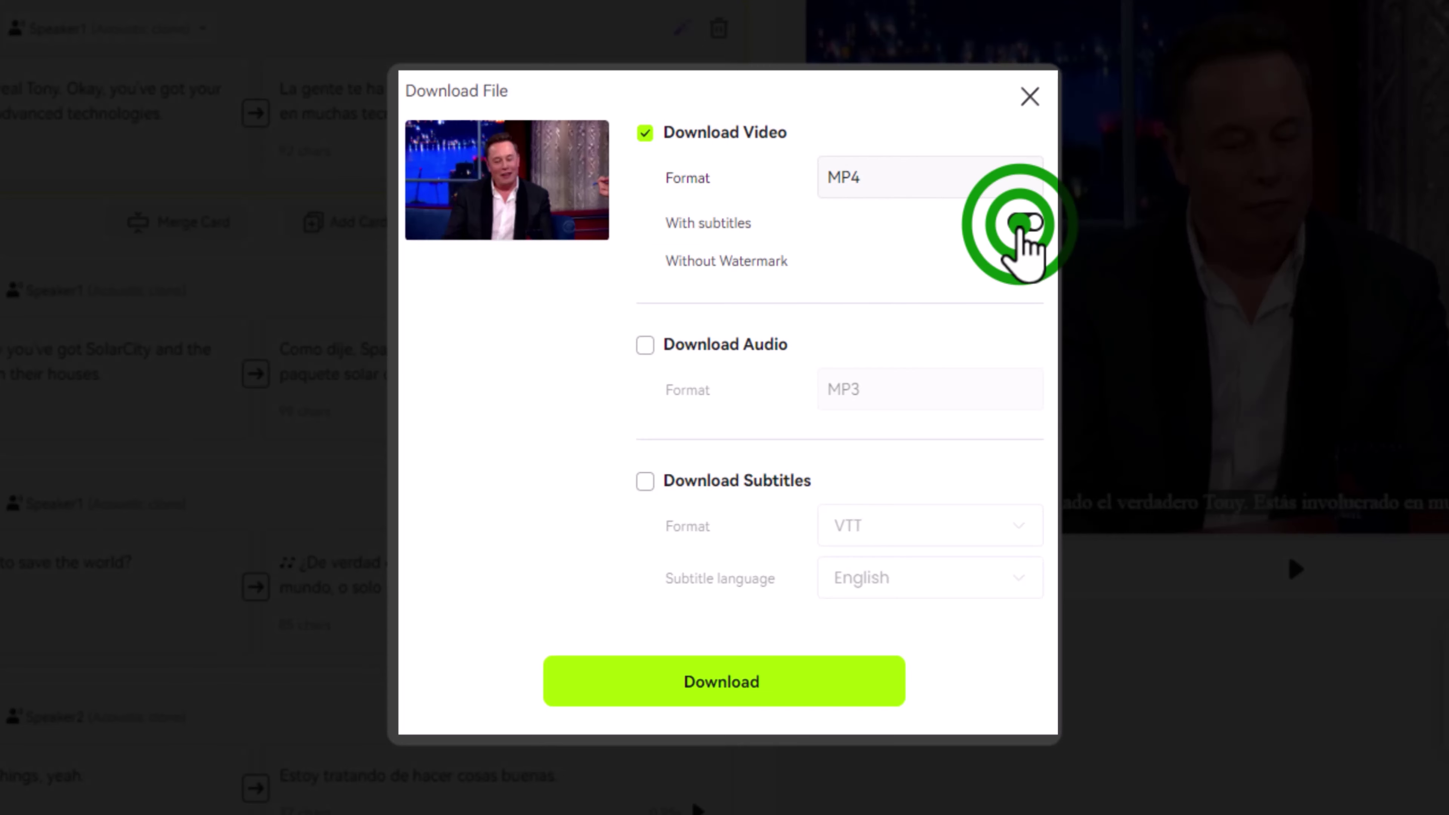
left_click(645, 133)
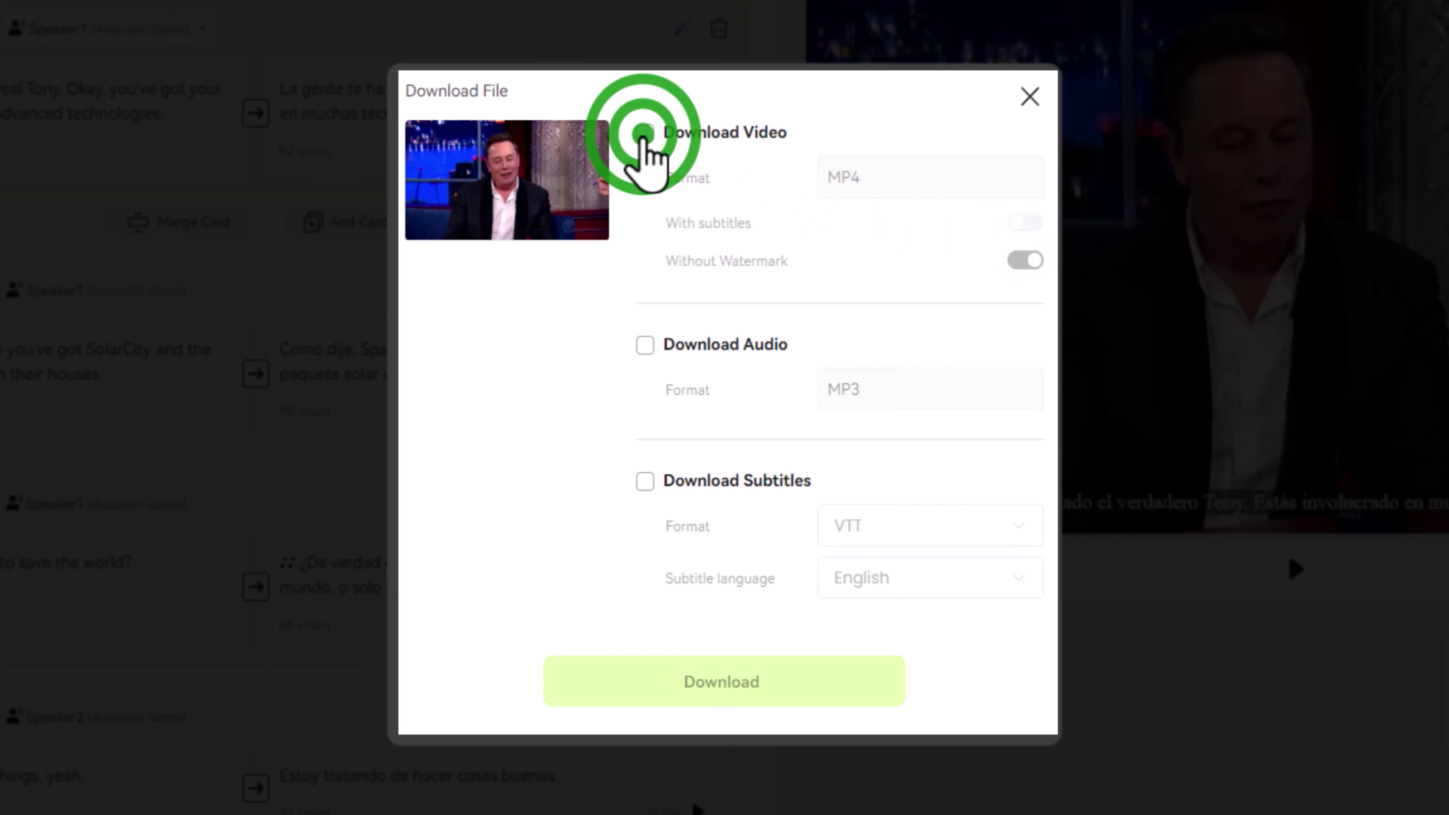
left_click(645, 346)
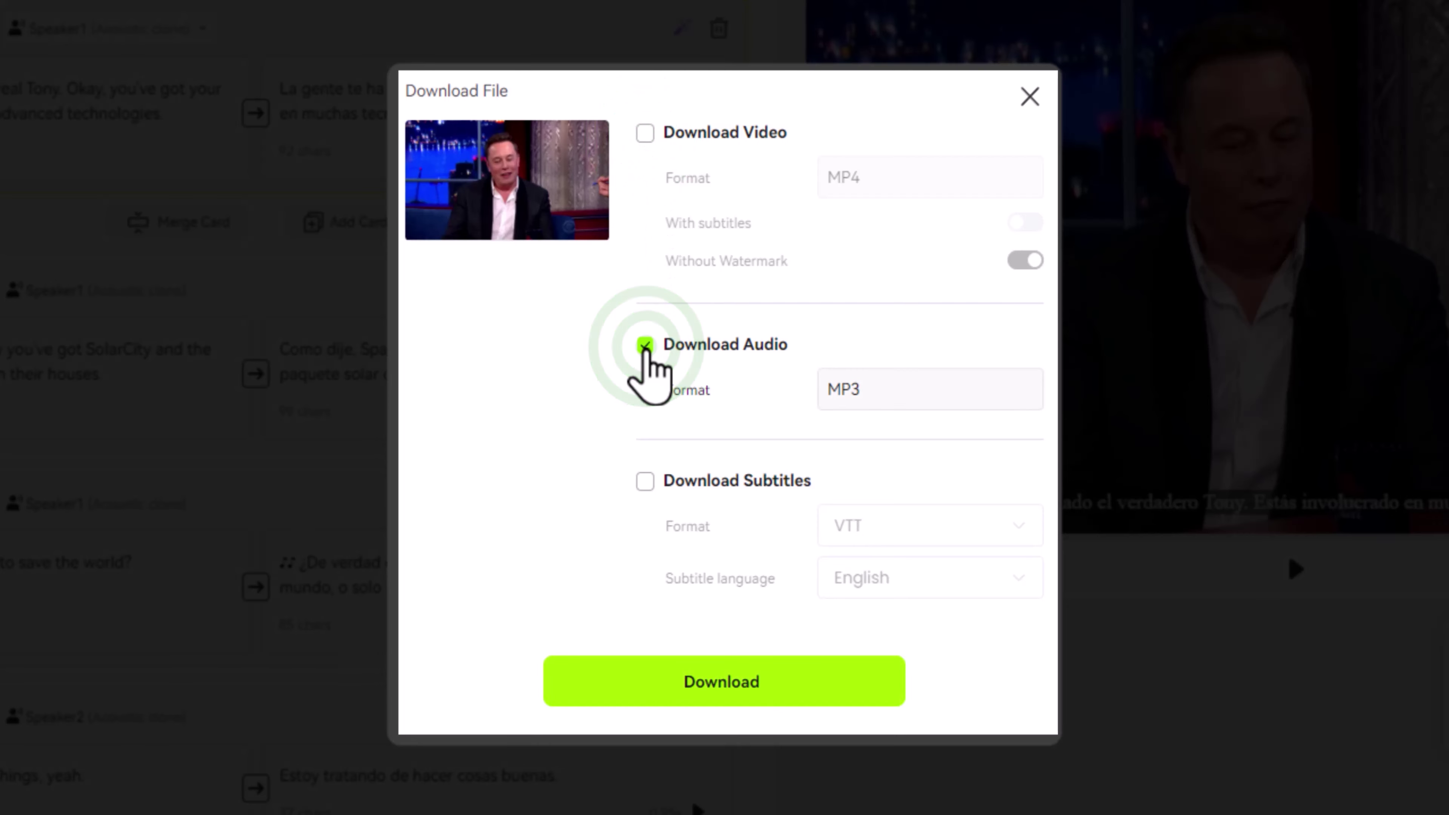
left_click(645, 345)
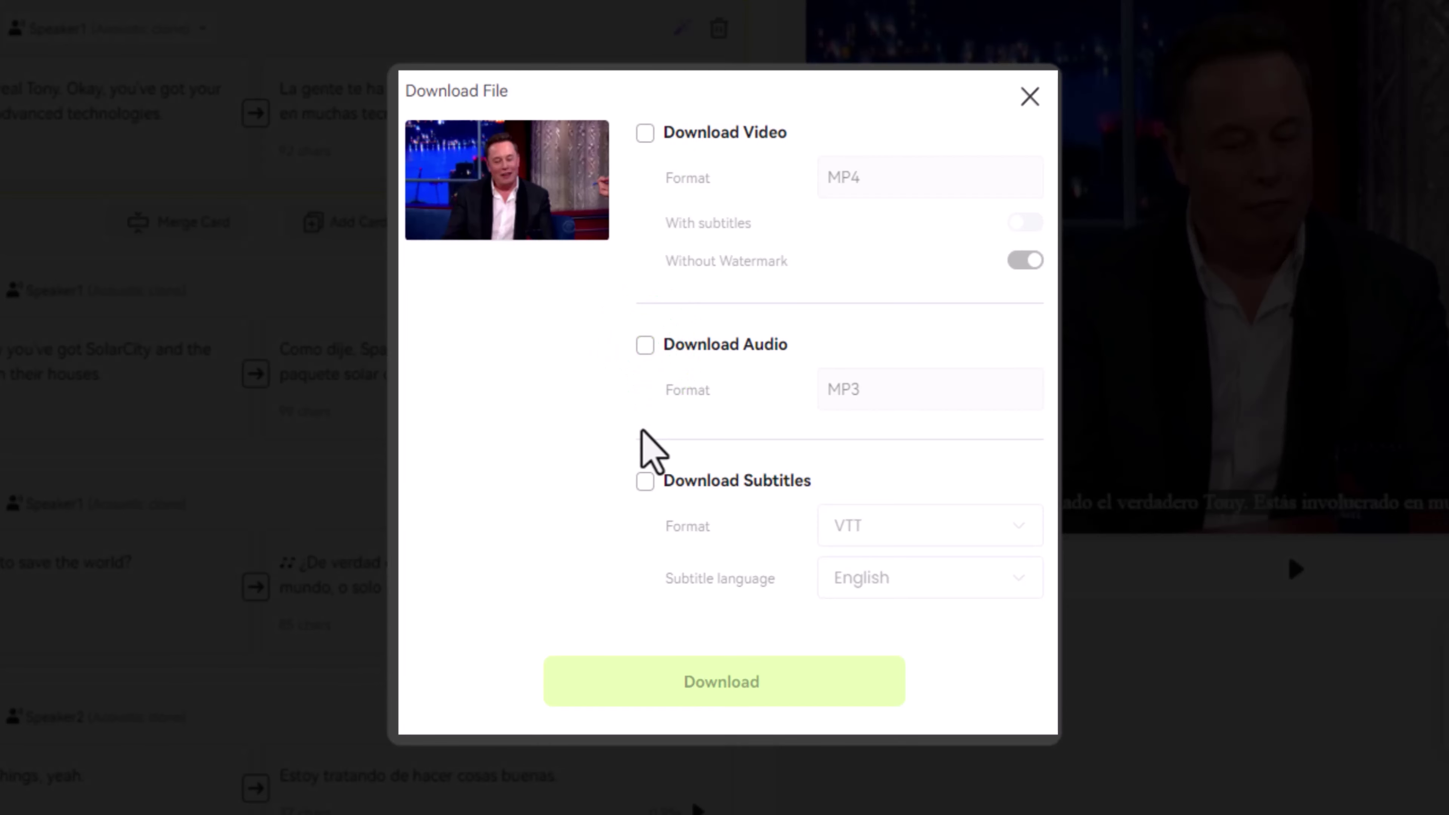
Include the subtitles in the download, with VTT as the format and English as the subtitle language.
left_click(645, 482)
left_click(869, 522)
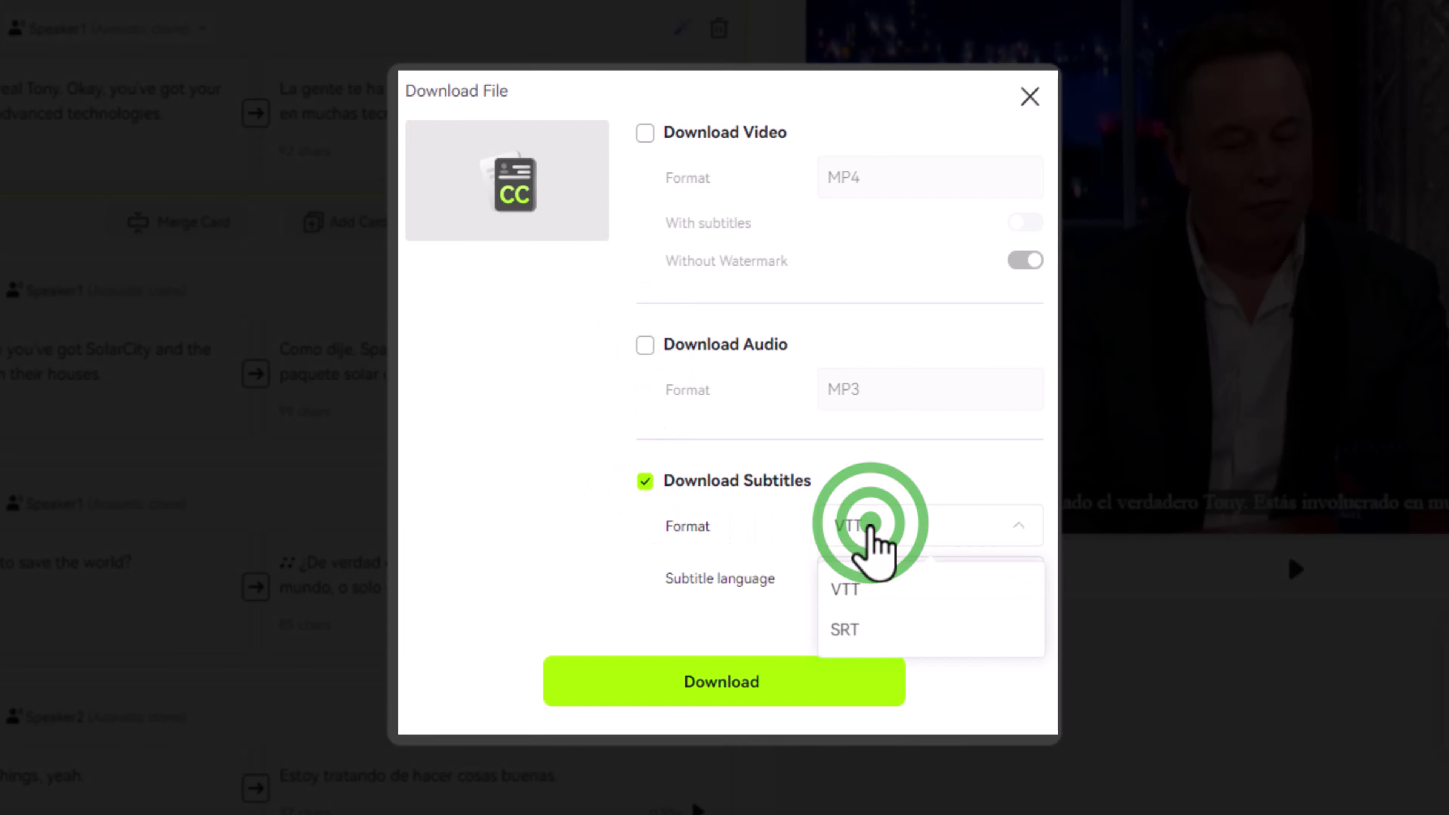
left_click(854, 587)
left_click(857, 583)
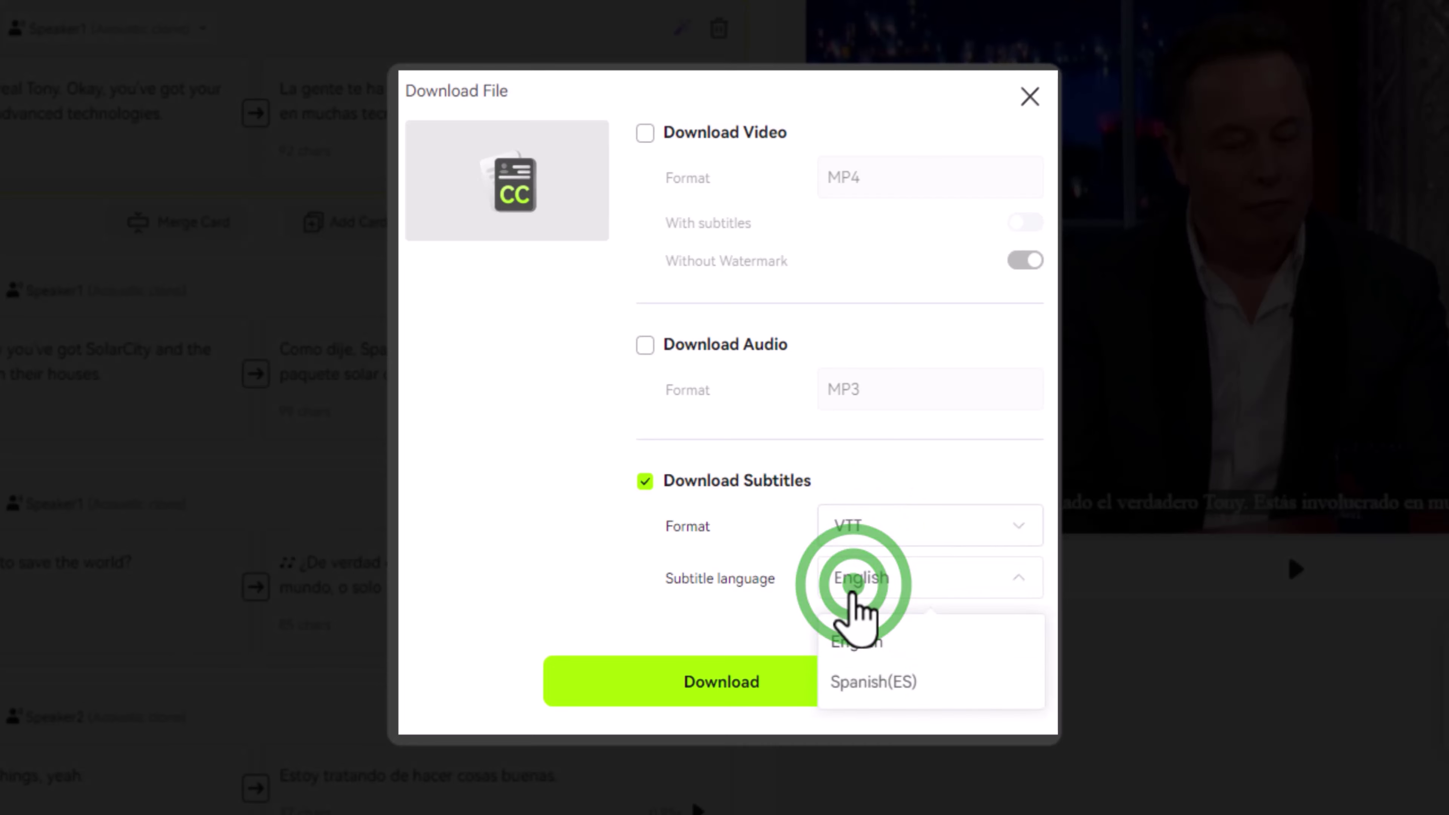
left_click(854, 634)
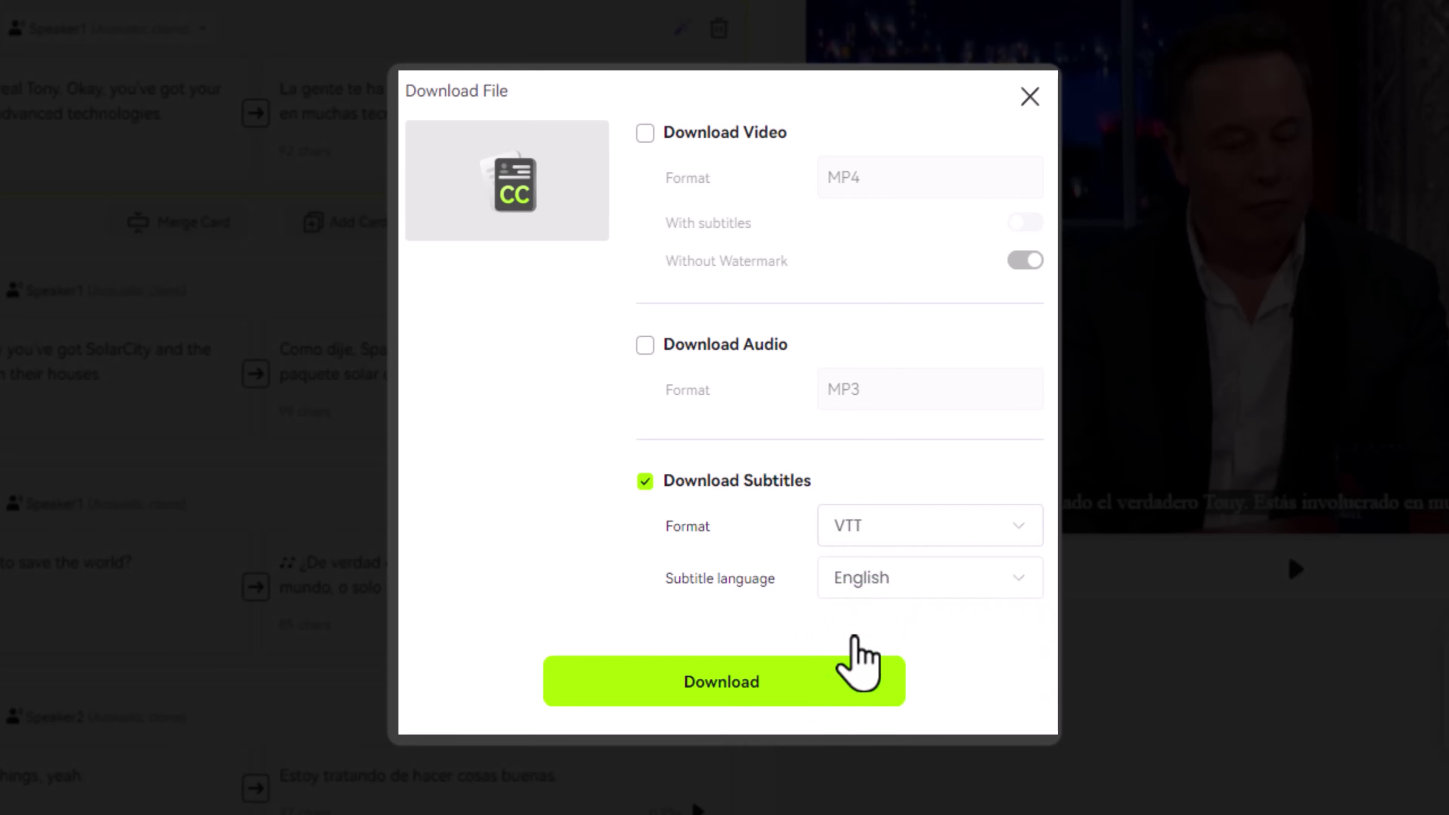
Add the MP4 video and MP3 audio to the download and save the ZIP archive to the Desktop.
left_click(641, 137)
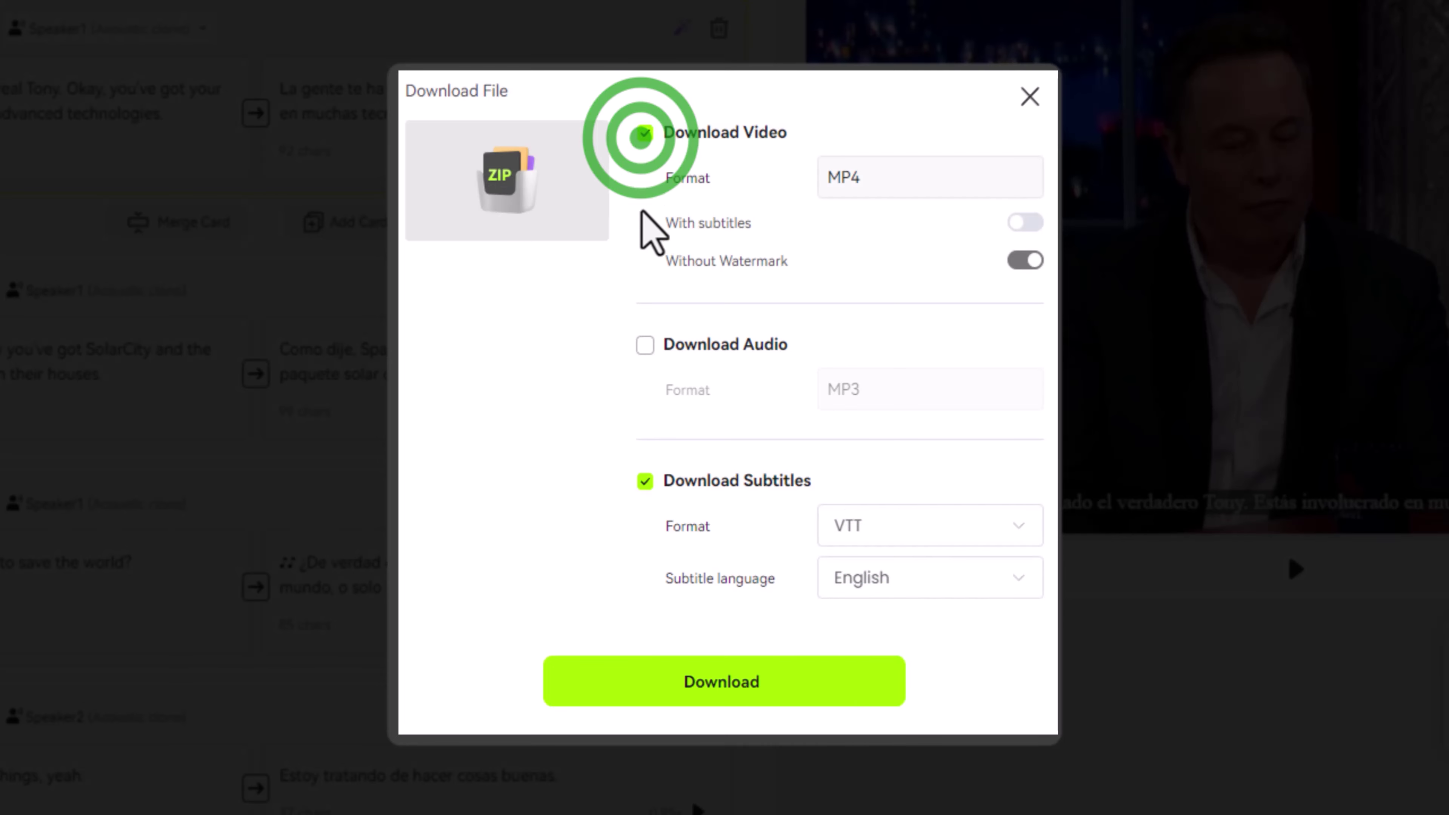
left_click(645, 345)
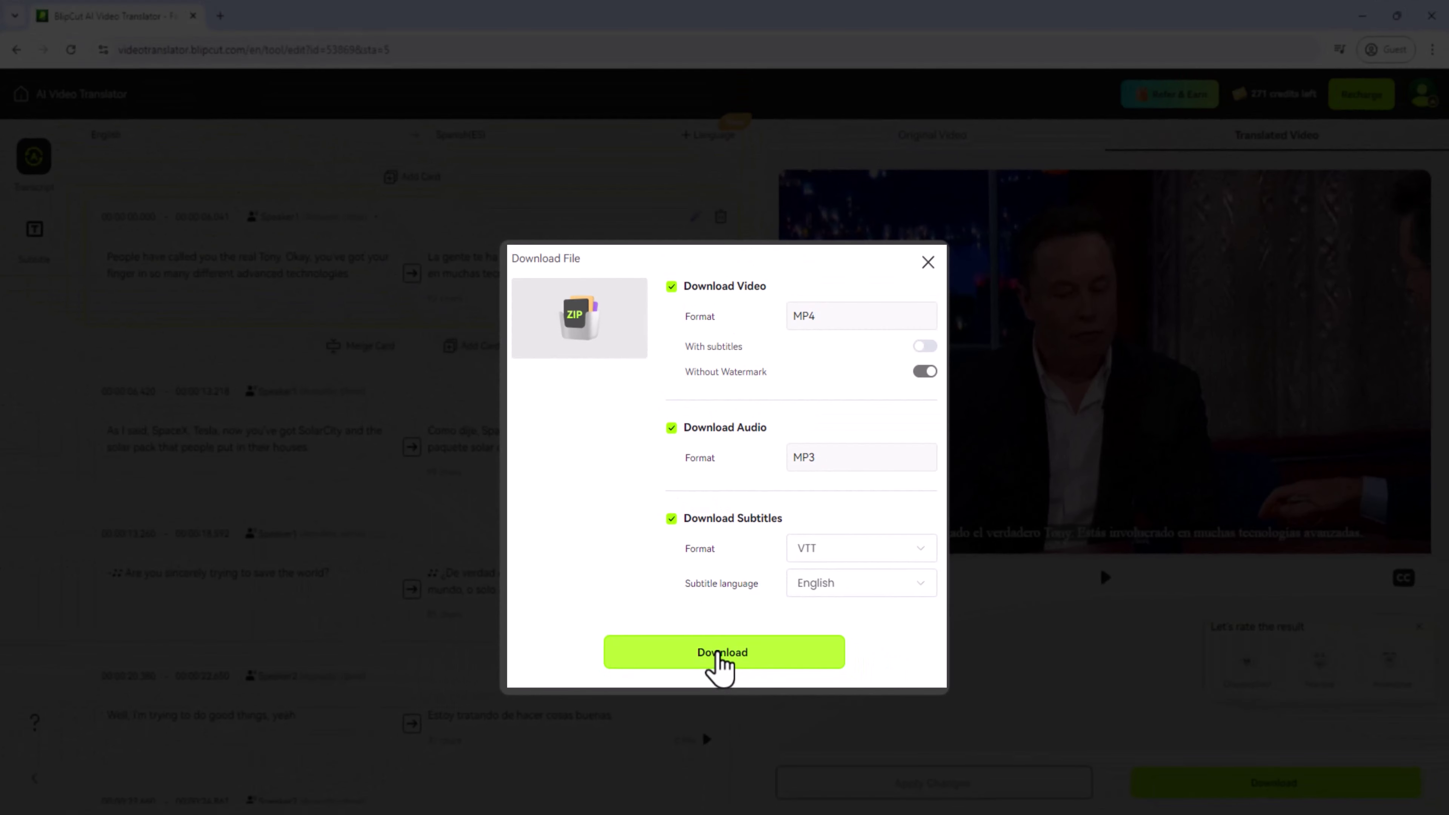
left_click(711, 683)
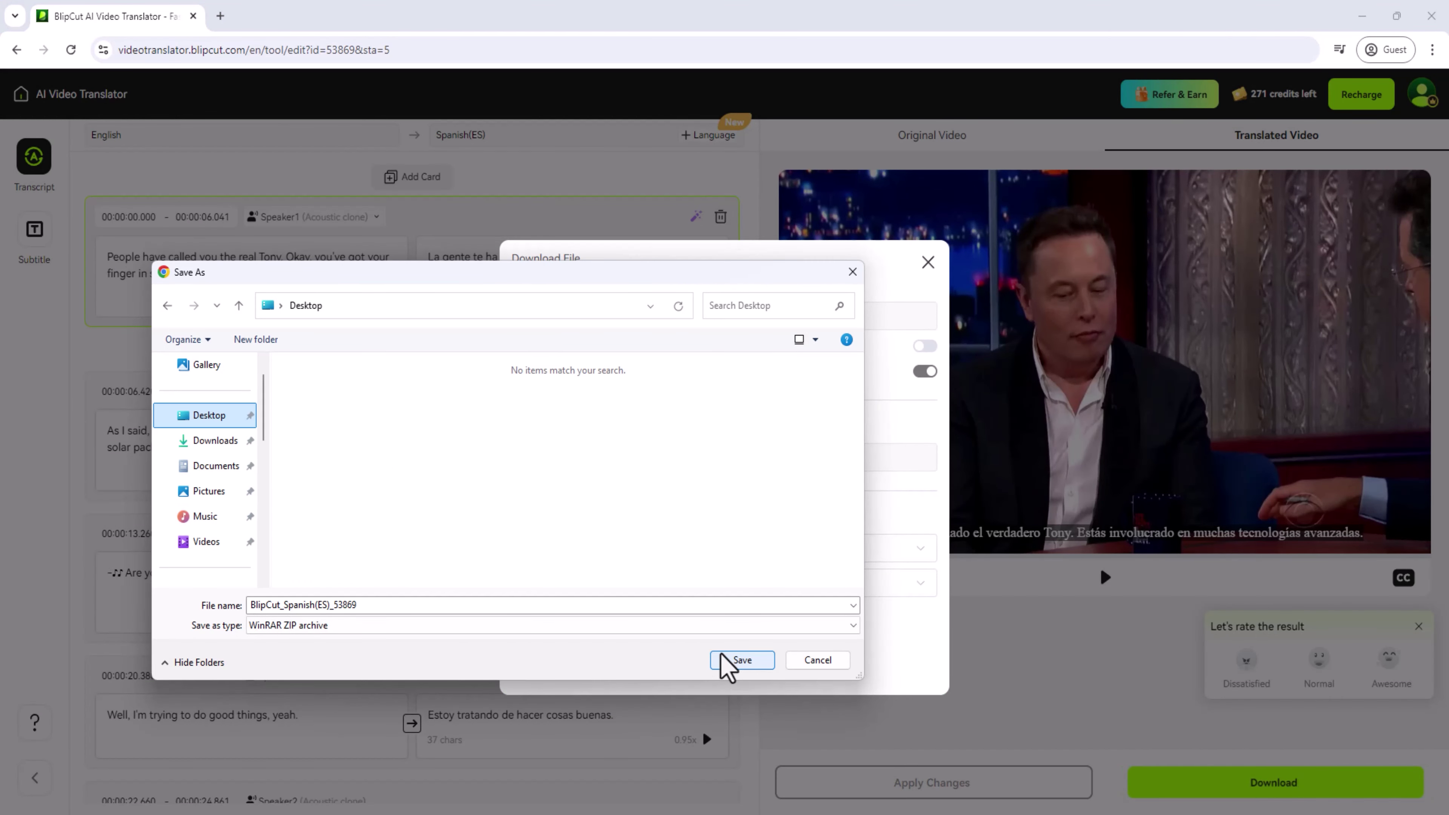
left_click(742, 663)
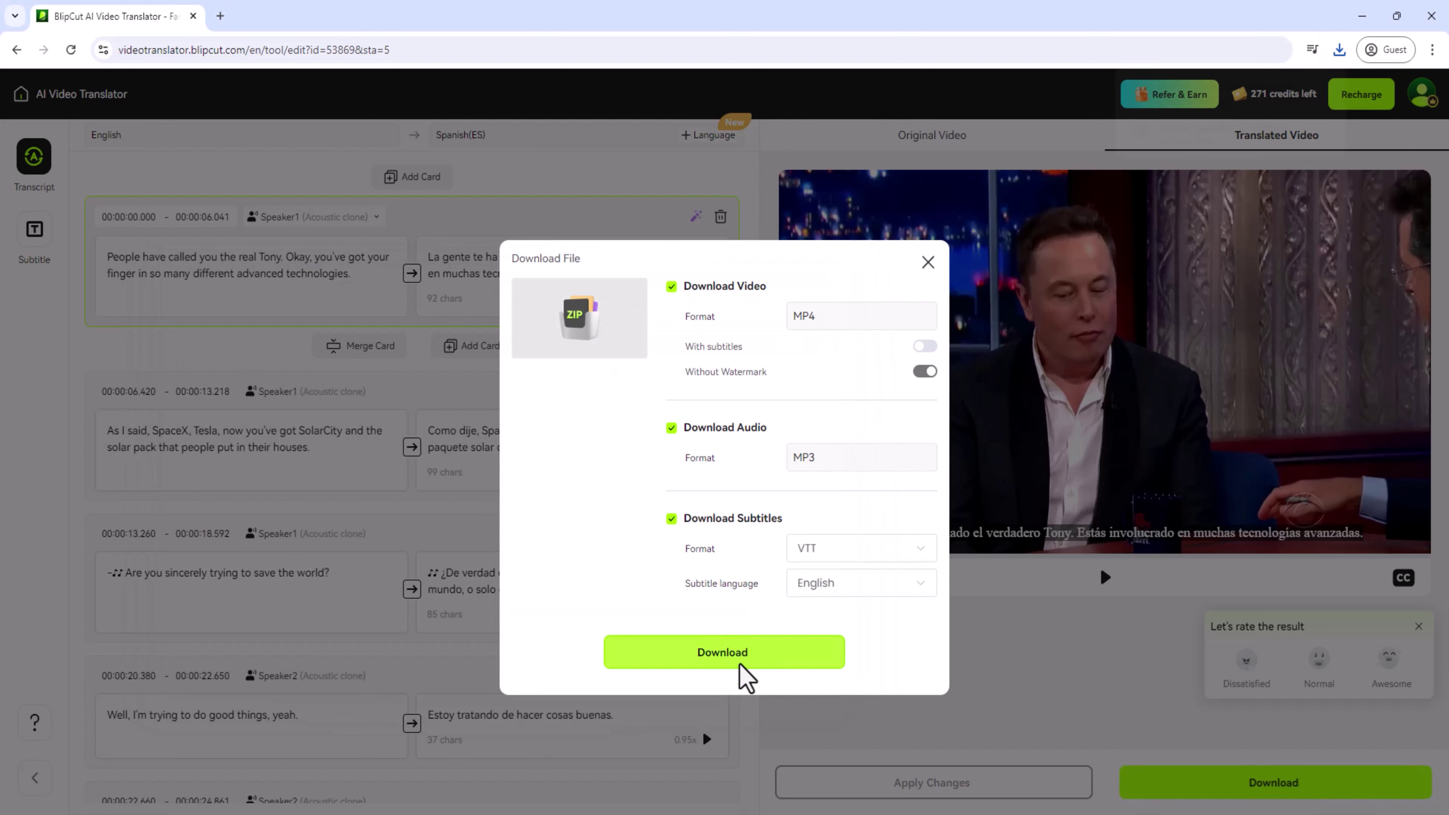